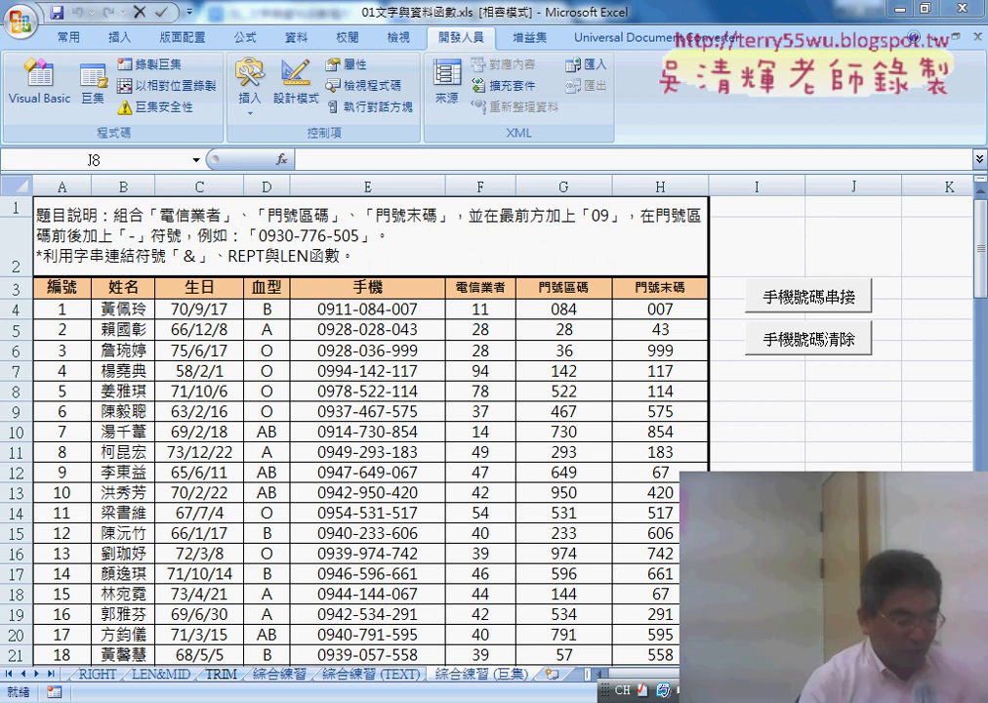
Step: Clear and refill column E's joined phone numbers twice, leaving them filled
{"action": "left_click", "coordinate": [791, 343]}
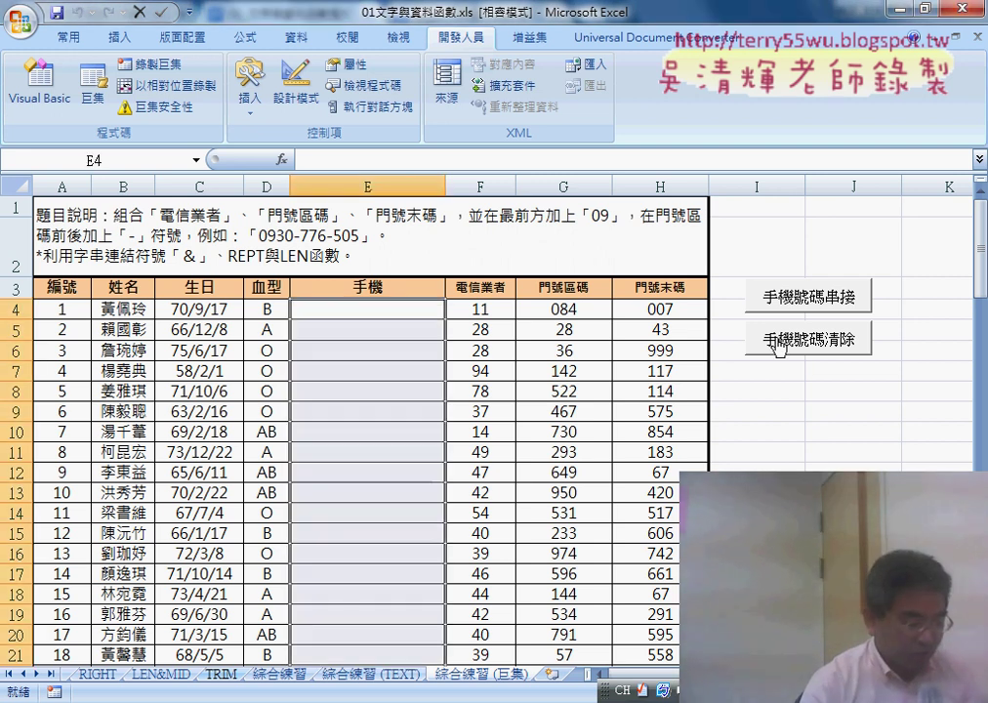
{"action": "left_click", "coordinate": [804, 302]}
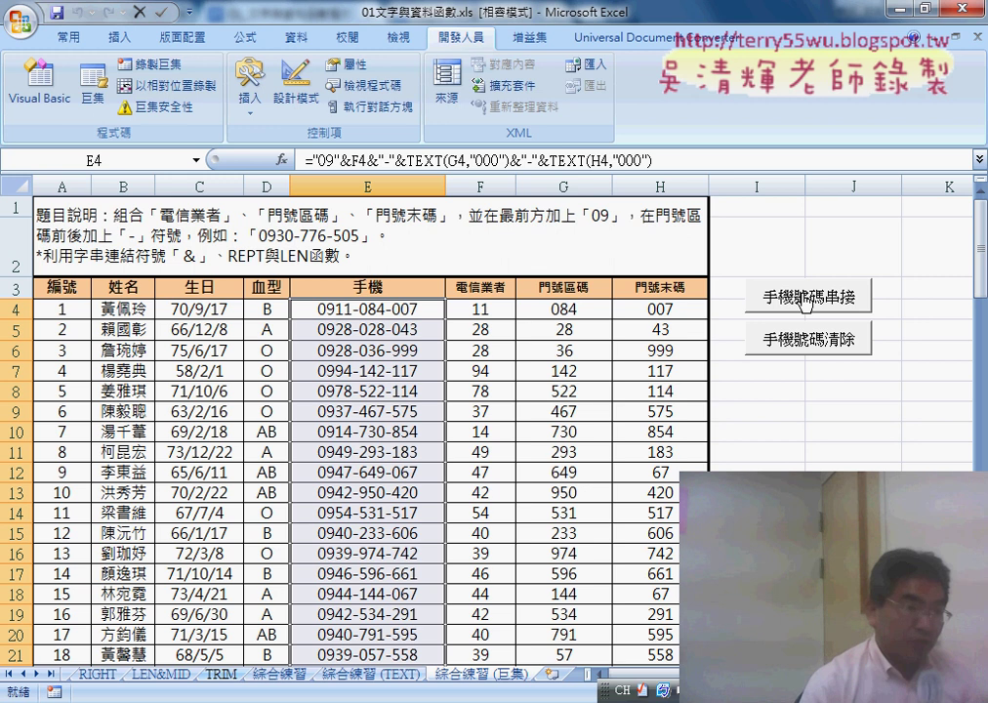
{"action": "left_click", "coordinate": [776, 341]}
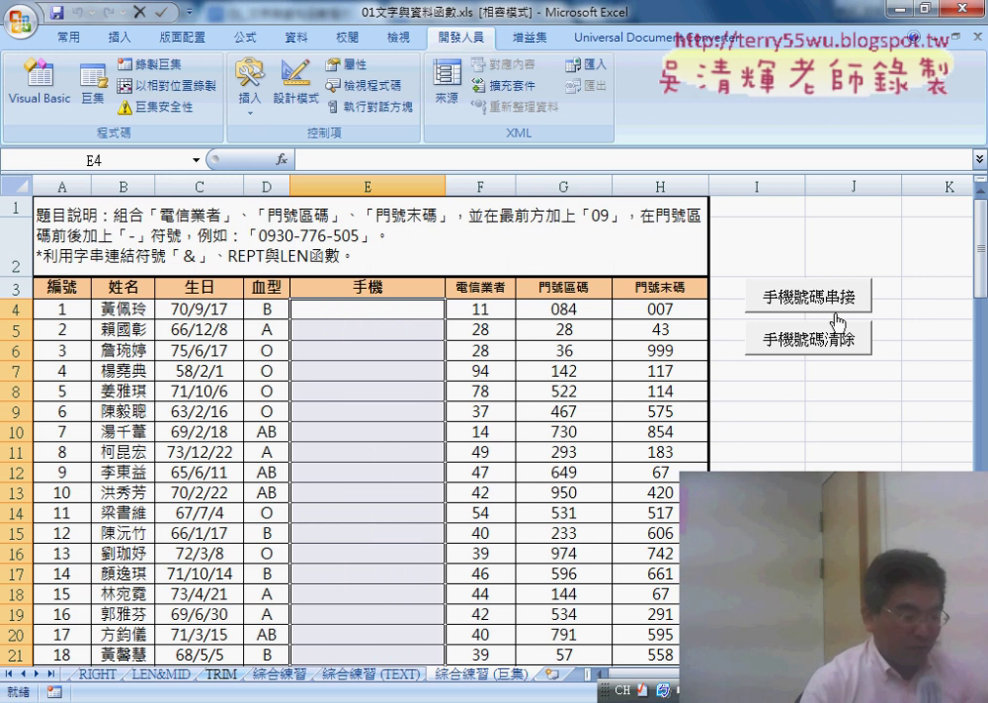
{"action": "left_click", "coordinate": [838, 305]}
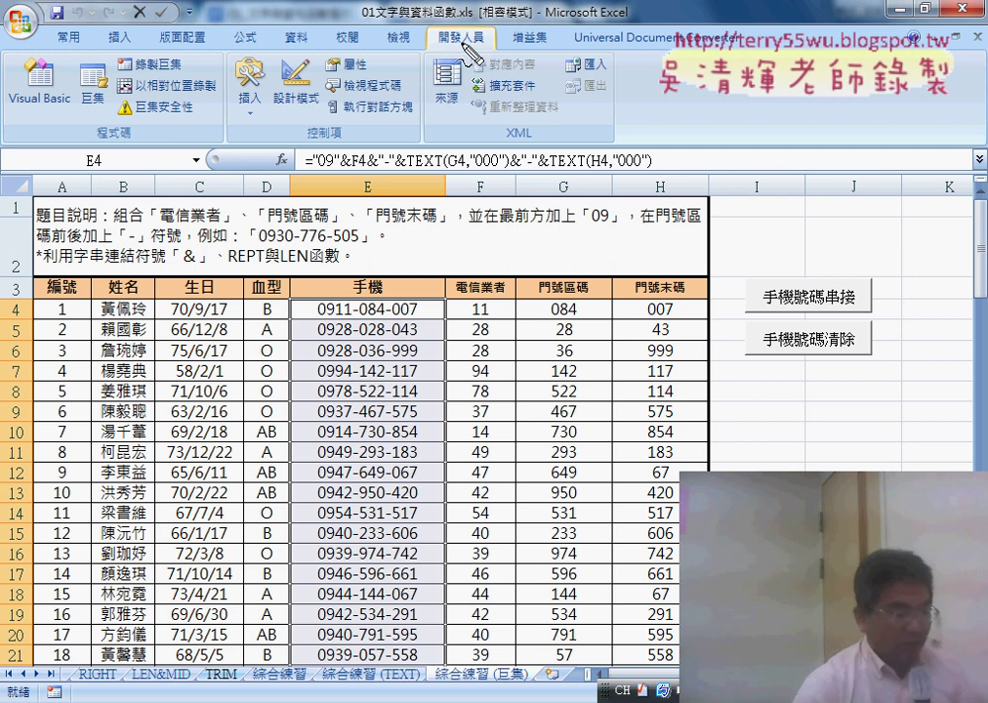
Step: Point out the Developer tab, then uncheck 在功能區顯示 [開發人員] 索引標籤 under 常用 in Excel Options
{"action": "left_click_drag", "start_coordinate": [430, 30], "coordinate": [494, 56]}
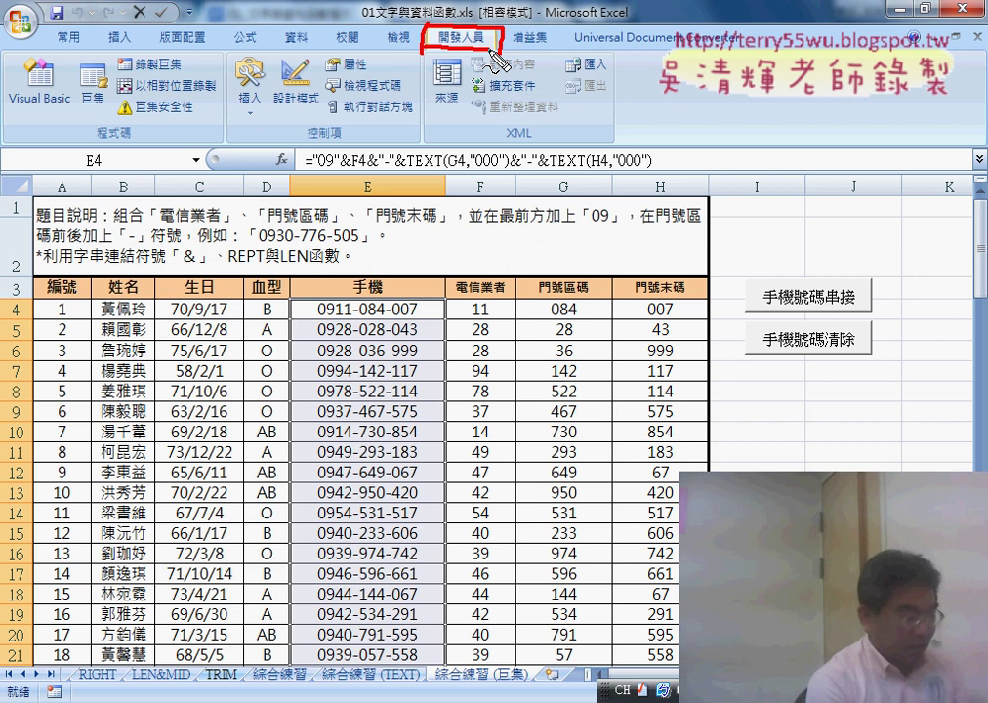
{"action": "key", "text": "Escape"}
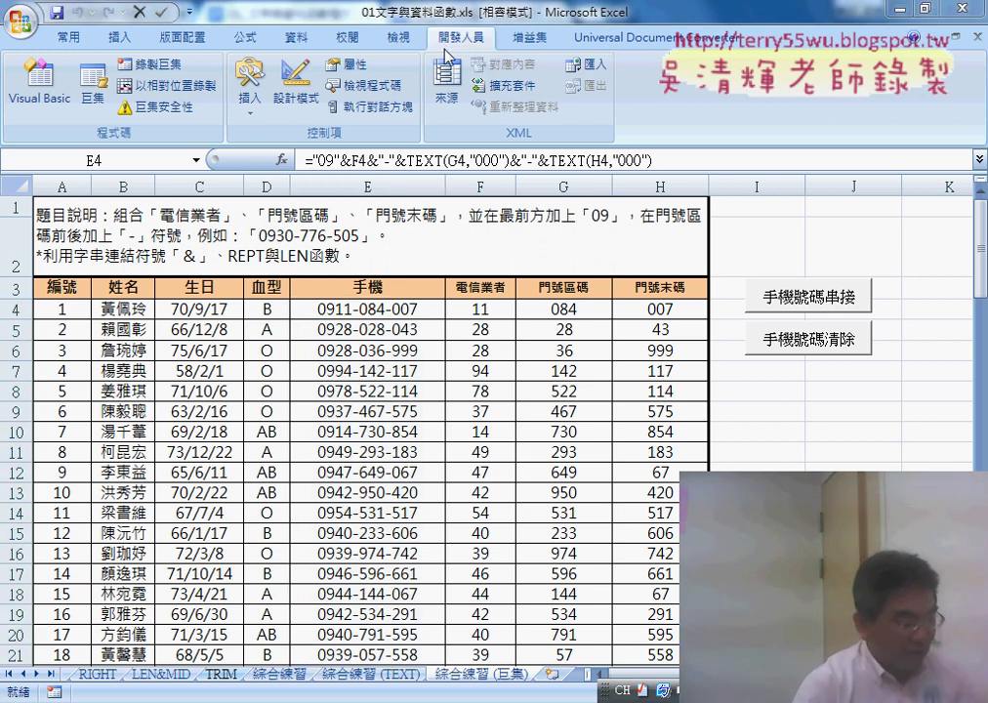
{"action": "left_click", "coordinate": [191, 14]}
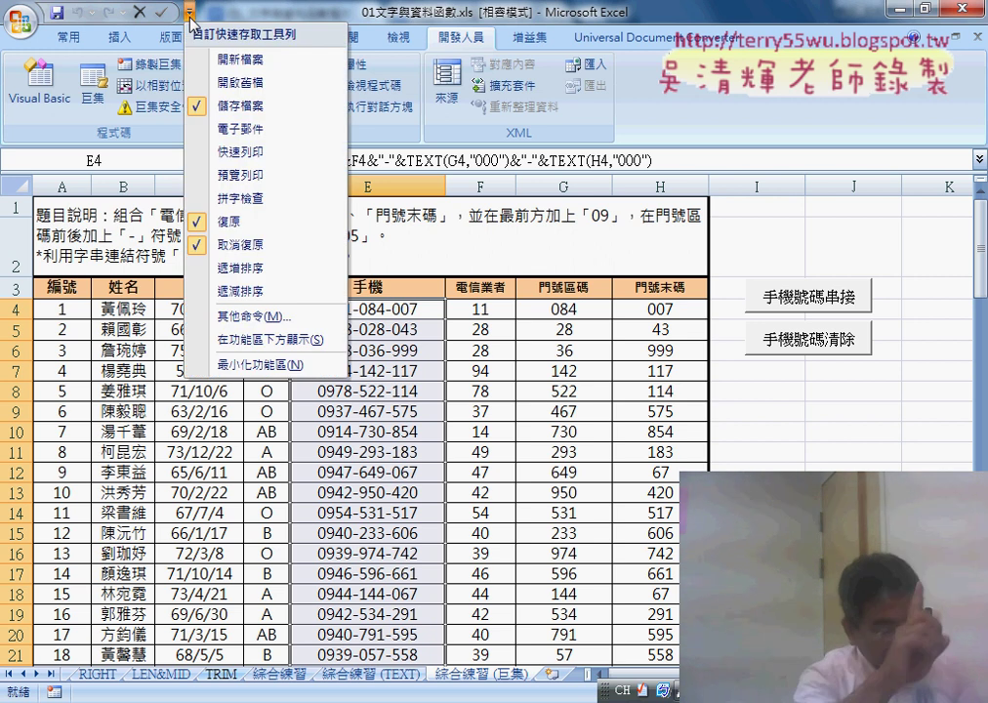
{"action": "left_click", "coordinate": [246, 319]}
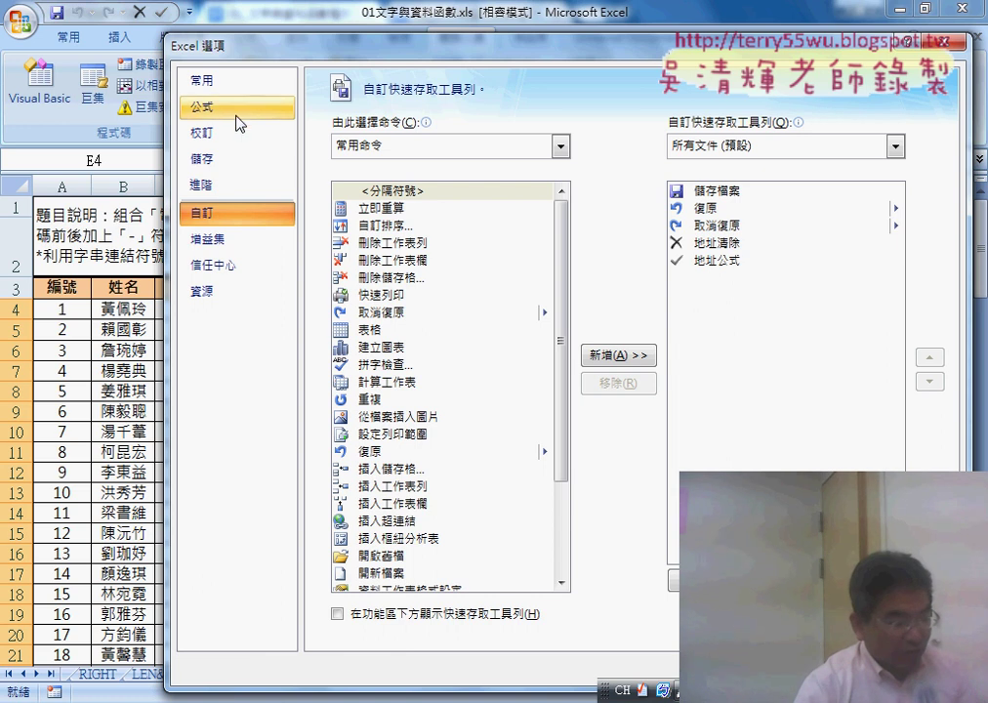
{"action": "left_click", "coordinate": [239, 88]}
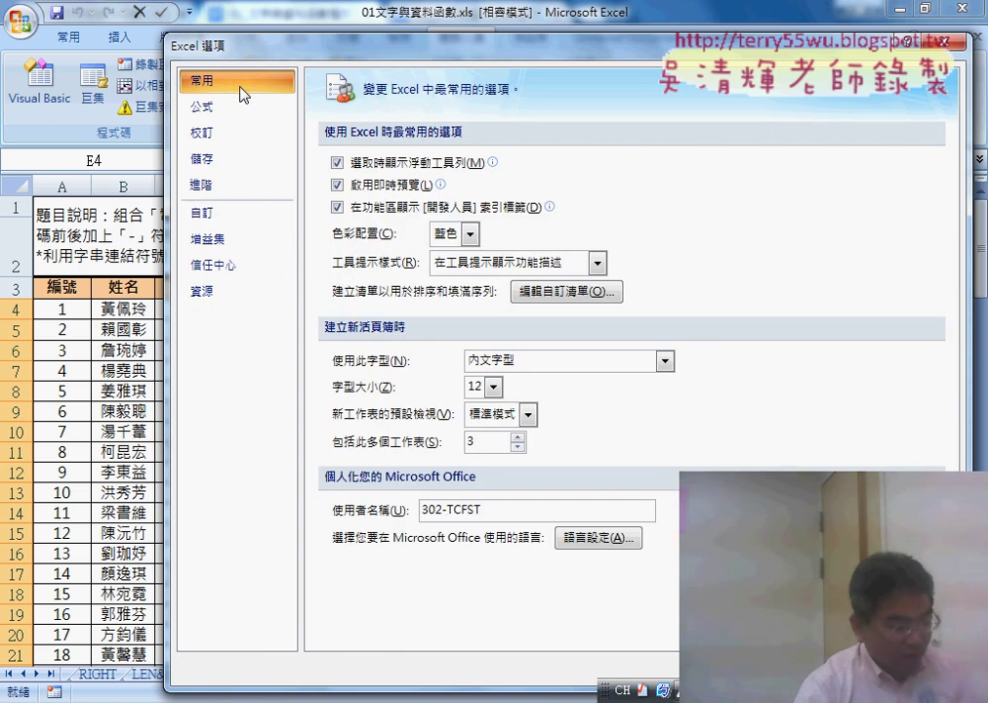
{"action": "left_click", "coordinate": [361, 211]}
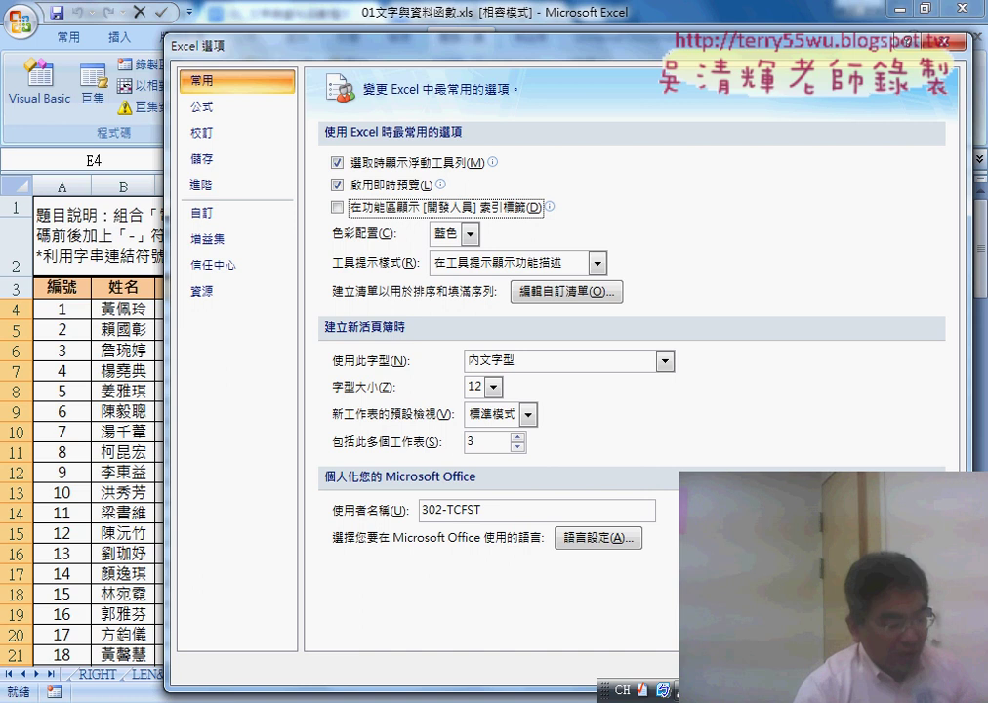
{"action": "key", "text": "Return"}
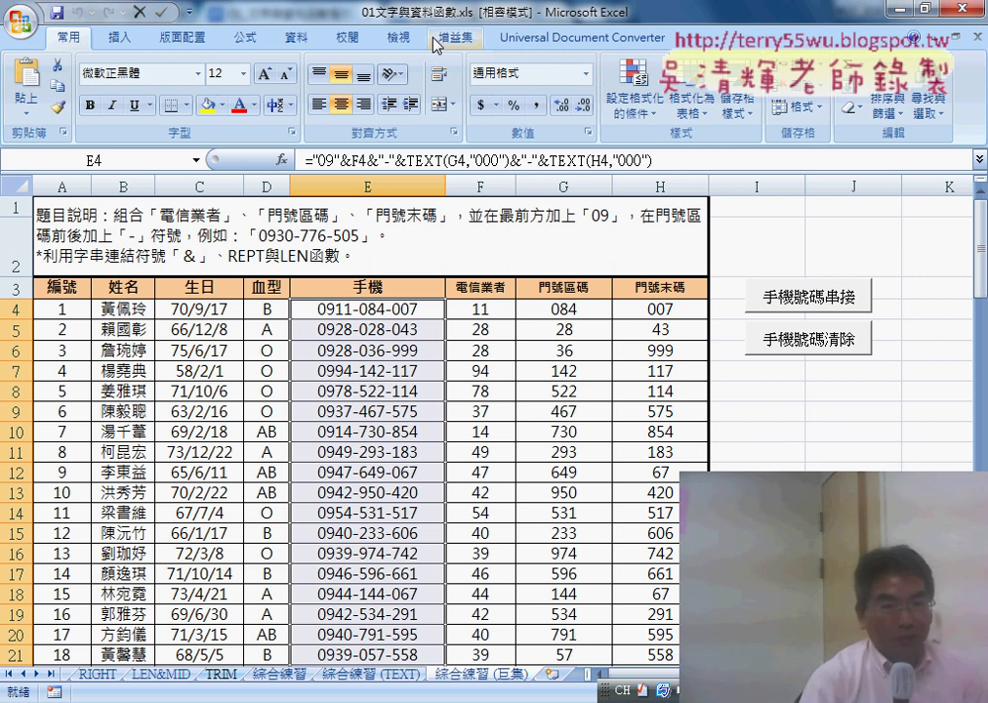
Step: Re-check 在功能區顯示 [開發人員] 索引標籤 under 常用 in Excel Options to show the Developer tab
{"action": "left_click", "coordinate": [191, 12]}
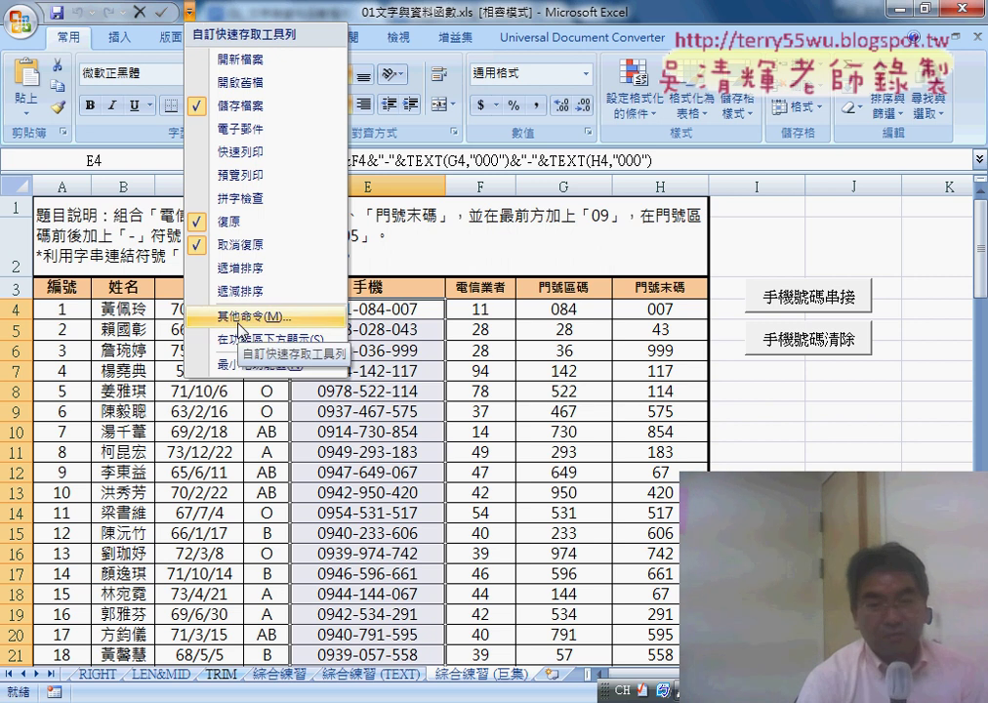
{"action": "left_click", "coordinate": [238, 318]}
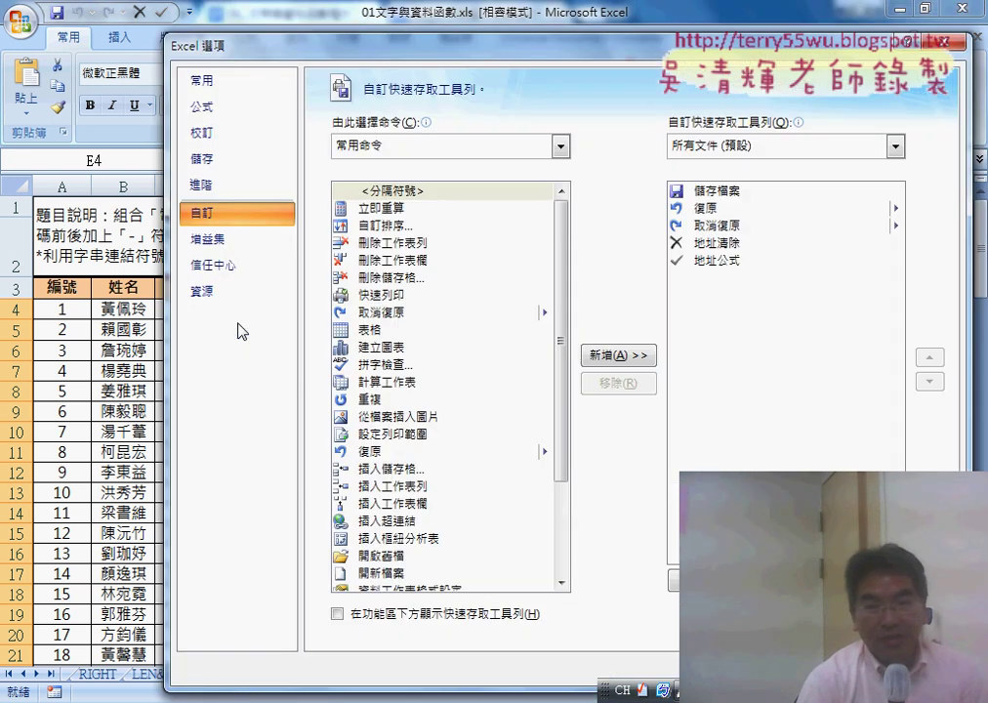
{"action": "left_click", "coordinate": [230, 86]}
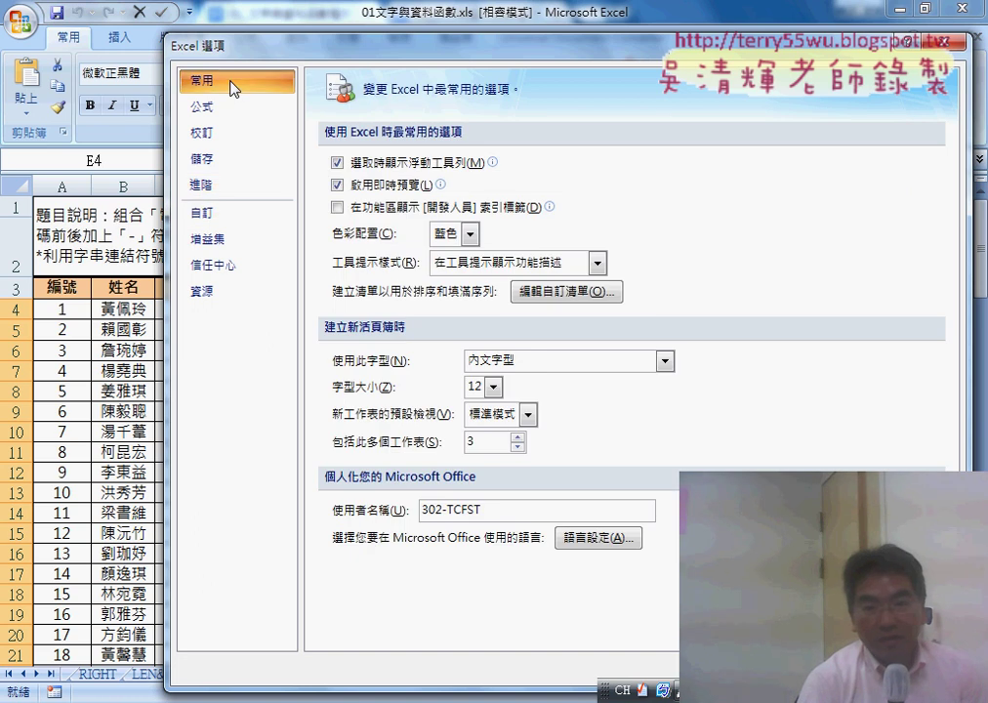
{"action": "left_click", "coordinate": [337, 208]}
{"action": "key", "text": "Return"}
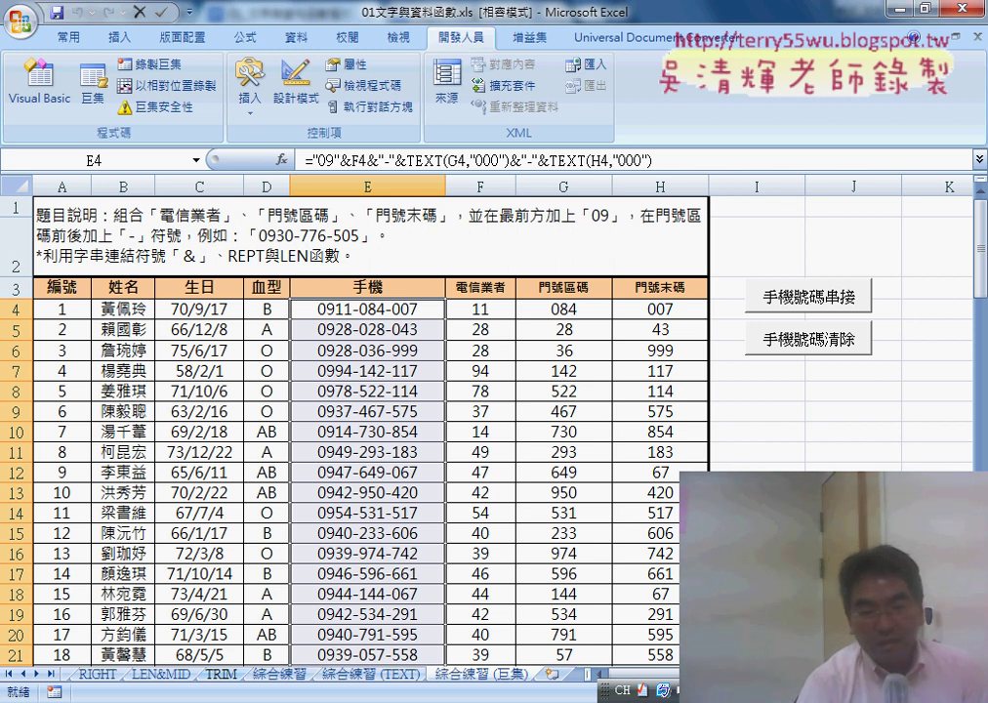
{"action": "mouse_move", "coordinate": [504, 699]}
{"action": "left_click", "coordinate": [495, 595]}
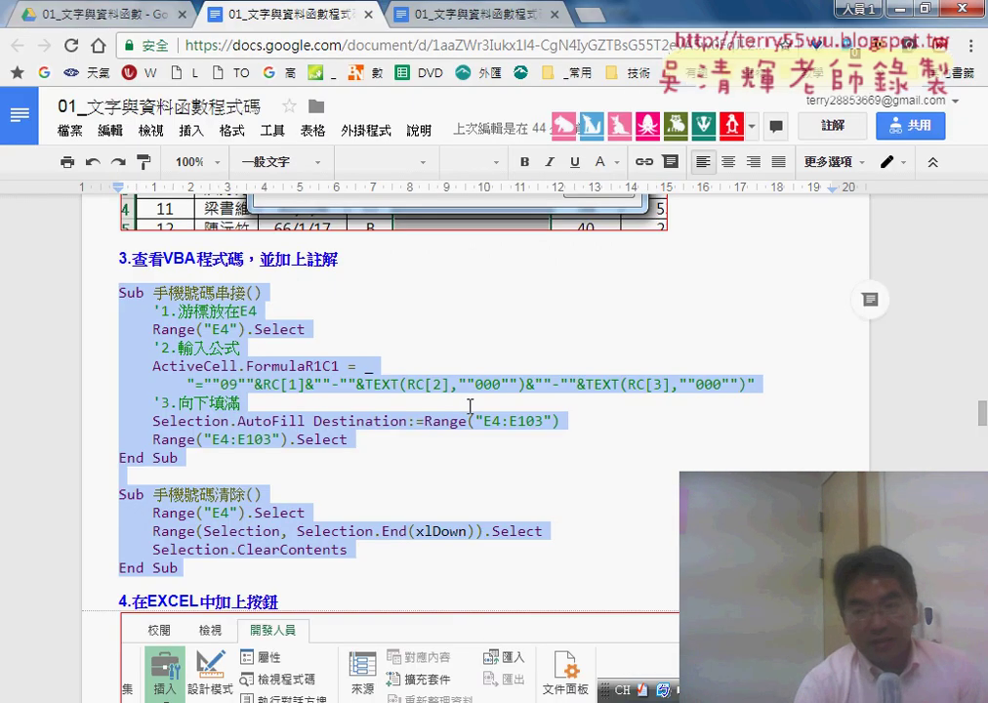
{"action": "scroll", "coordinate": [517, 401], "scroll_direction": "up", "scroll_amount": 5}
{"action": "scroll", "coordinate": [516, 401], "scroll_direction": "up", "scroll_amount": 5}
{"action": "scroll", "coordinate": [516, 400], "scroll_direction": "up", "scroll_amount": 5}
{"action": "scroll", "coordinate": [516, 400], "scroll_direction": "up", "scroll_amount": 5}
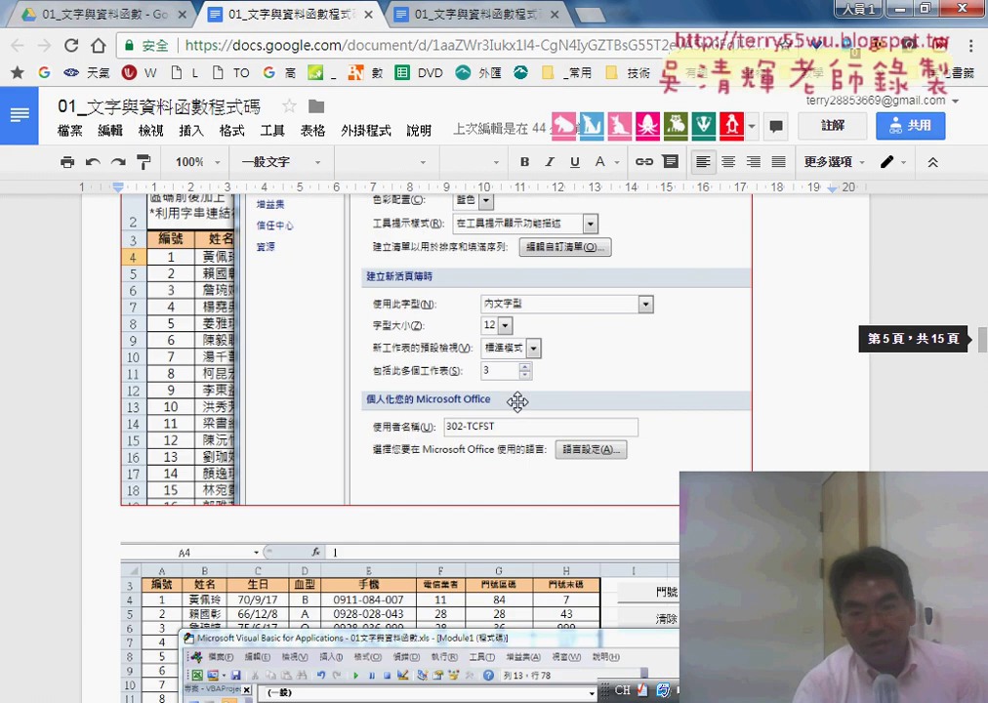
{"action": "scroll", "coordinate": [517, 400], "scroll_direction": "up", "scroll_amount": 5}
{"action": "scroll", "coordinate": [517, 400], "scroll_direction": "up", "scroll_amount": 3}
{"action": "scroll", "coordinate": [516, 400], "scroll_direction": "up", "scroll_amount": 2}
{"action": "scroll", "coordinate": [517, 400], "scroll_direction": "up", "scroll_amount": 3}
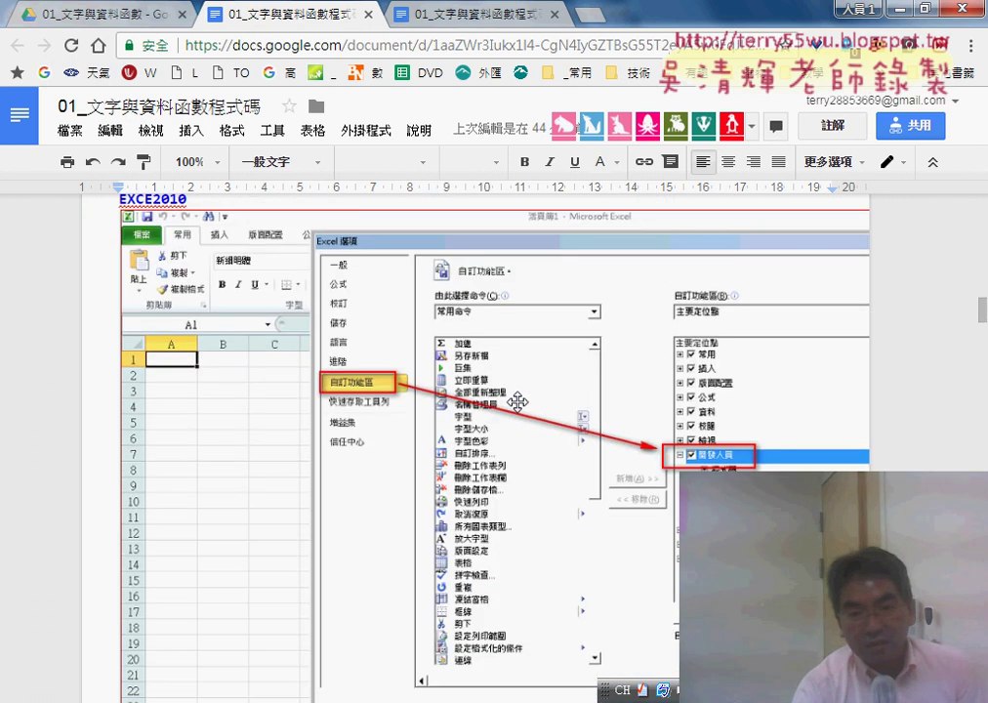
{"action": "scroll", "coordinate": [516, 401], "scroll_direction": "up", "scroll_amount": 2}
{"action": "left_click_drag", "start_coordinate": [119, 392], "coordinate": [193, 393]}
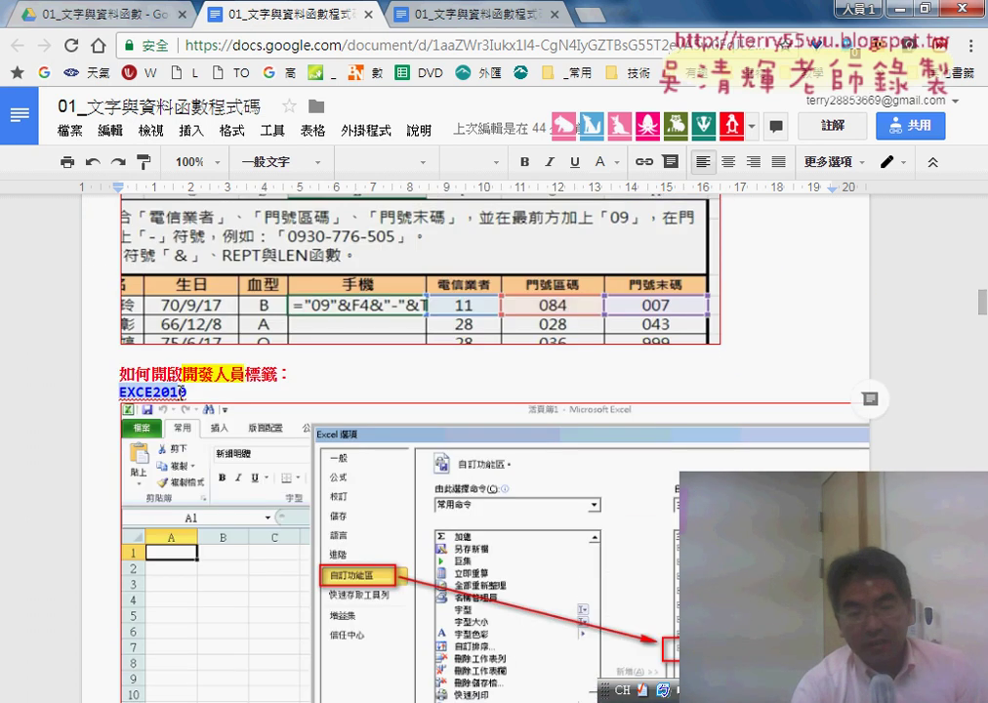
{"action": "scroll", "coordinate": [194, 393], "scroll_direction": "down", "scroll_amount": 2}
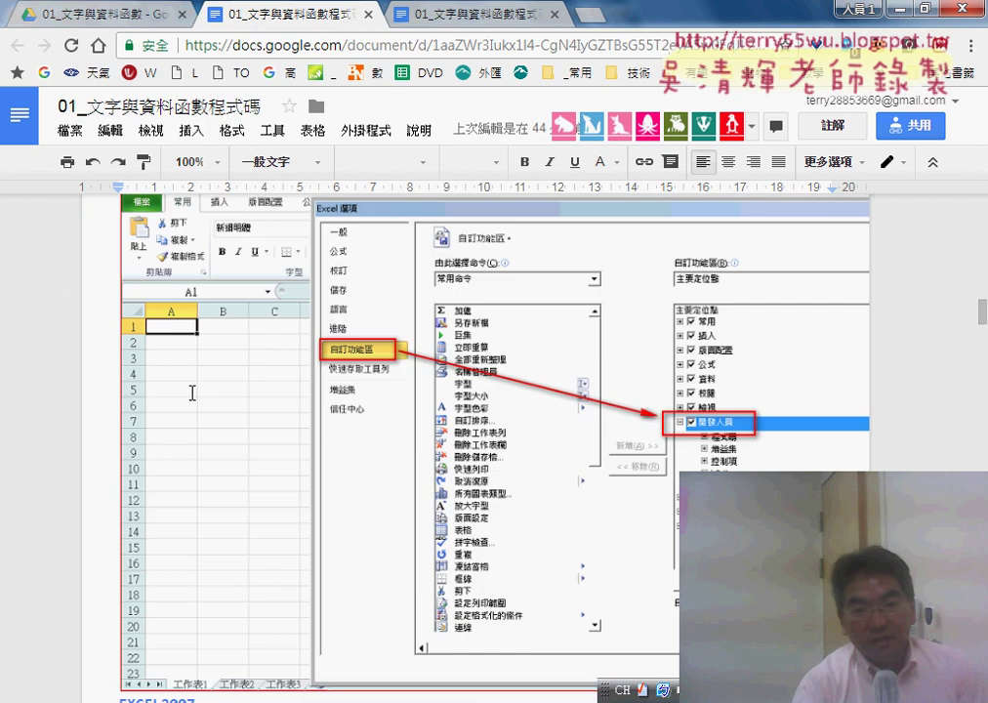
{"action": "scroll", "coordinate": [193, 392], "scroll_direction": "down", "scroll_amount": 3}
{"action": "left_click_drag", "start_coordinate": [119, 255], "coordinate": [195, 256]}
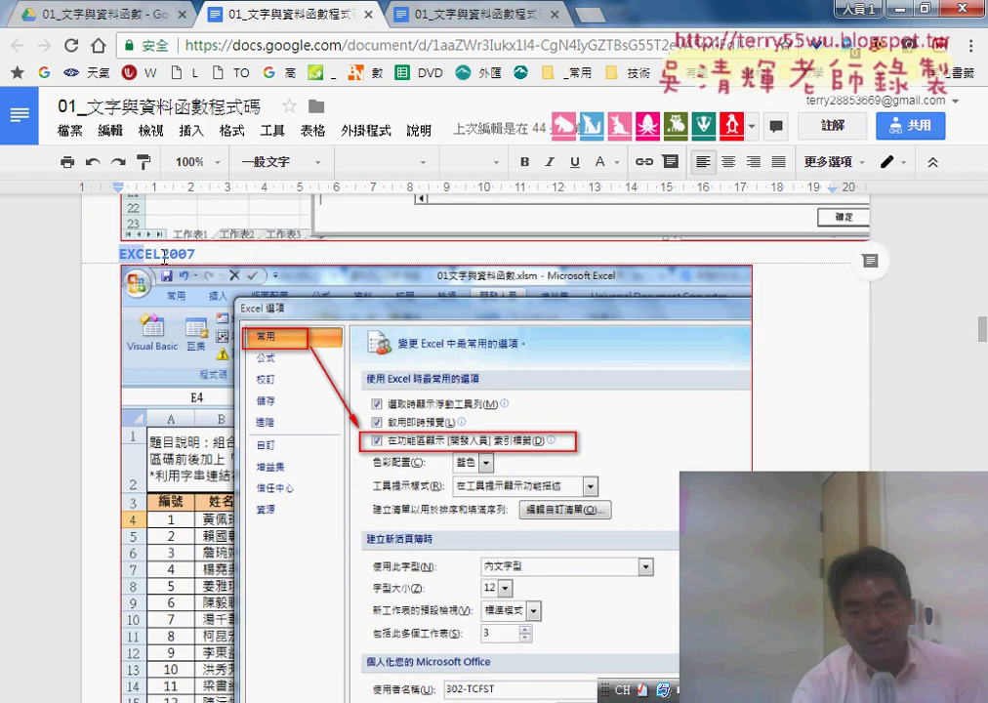
{"action": "scroll", "coordinate": [410, 450], "scroll_direction": "up", "scroll_amount": 1}
{"action": "scroll", "coordinate": [410, 449], "scroll_direction": "up", "scroll_amount": 5}
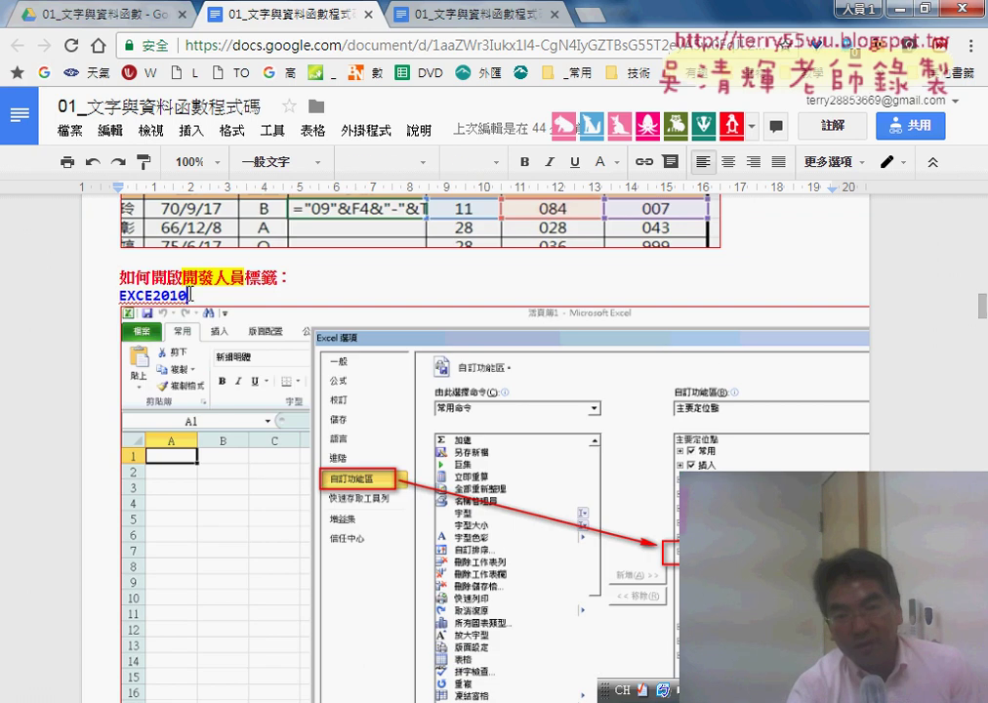
{"action": "double_click", "coordinate": [190, 293]}
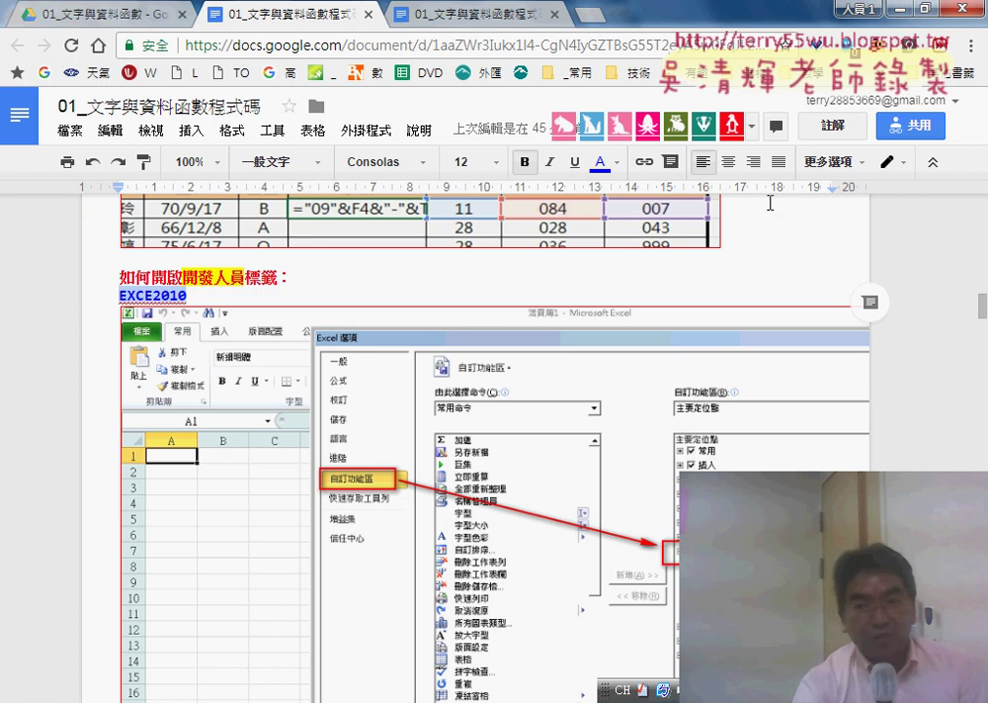
{"action": "key", "text": "alt+Tab"}
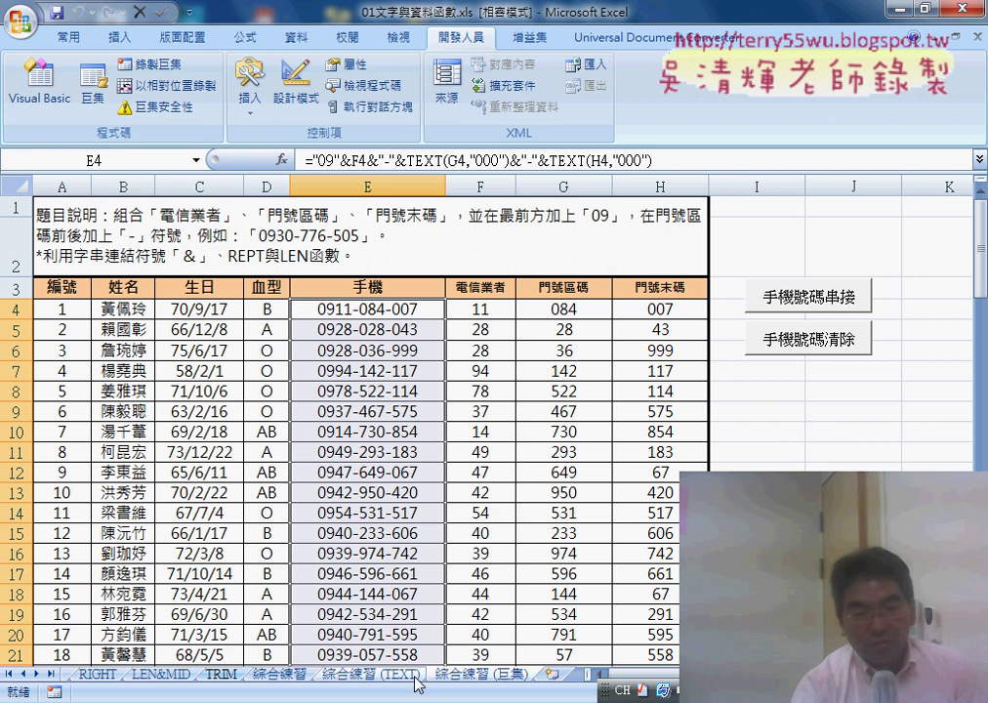
Step: Delete the existing 綜合練習 (巨集) worksheet
{"action": "right_click", "coordinate": [471, 675]}
{"action": "key", "text": "Escape"}
{"action": "right_click", "coordinate": [484, 678]}
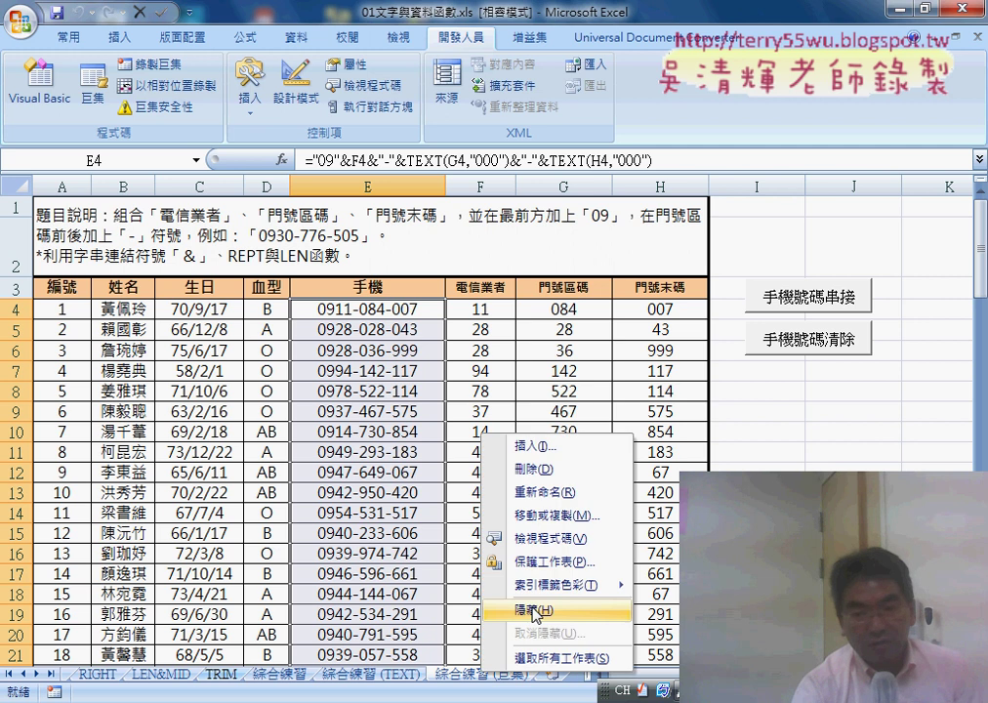
{"action": "left_click", "coordinate": [549, 469]}
{"action": "left_click", "coordinate": [455, 404]}
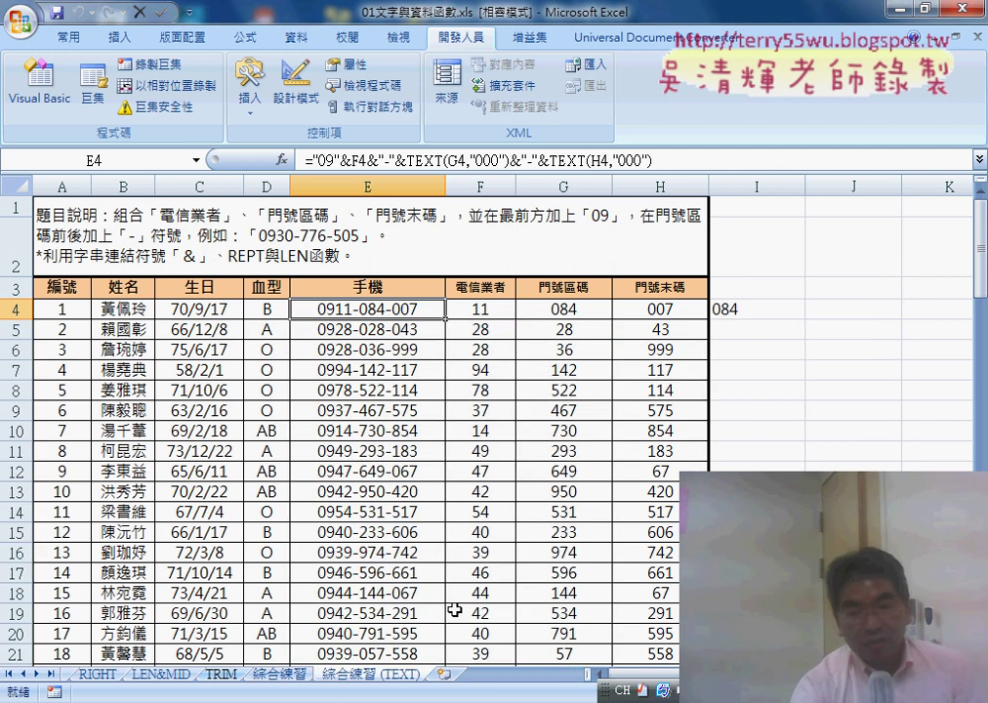
Step: Copy the 綜合練習 (TEXT) sheet by dragging its tab, and cancel the Move or Copy dialog
{"action": "left_click", "coordinate": [313, 676]}
{"action": "left_click", "coordinate": [370, 676]}
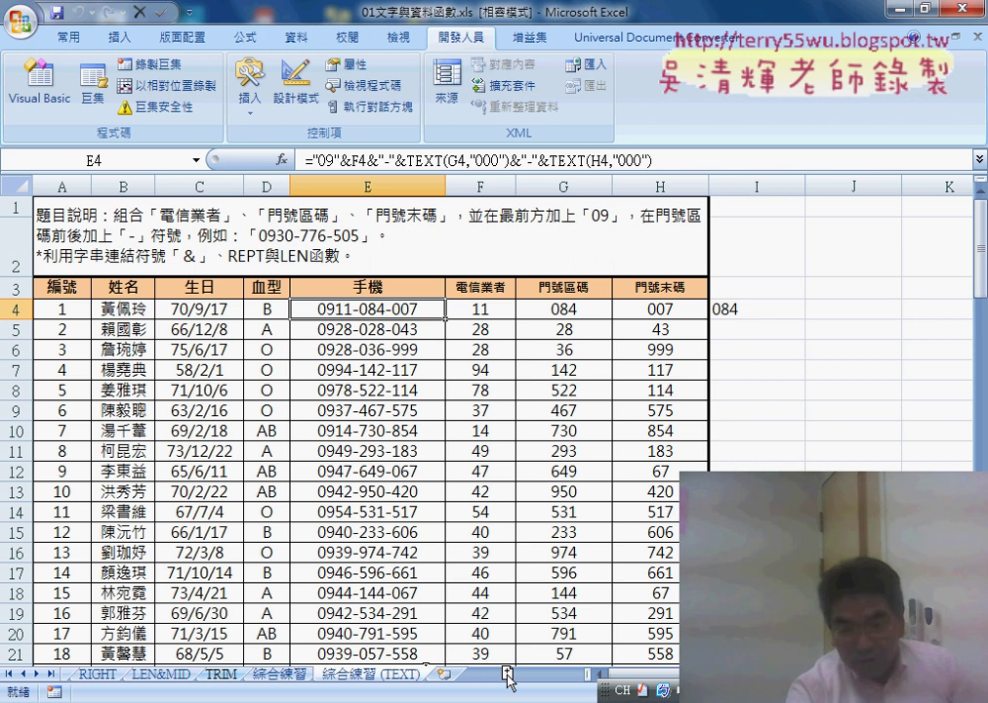
{"action": "left_click_drag", "start_coordinate": [507, 681], "coordinate": [505, 680]}
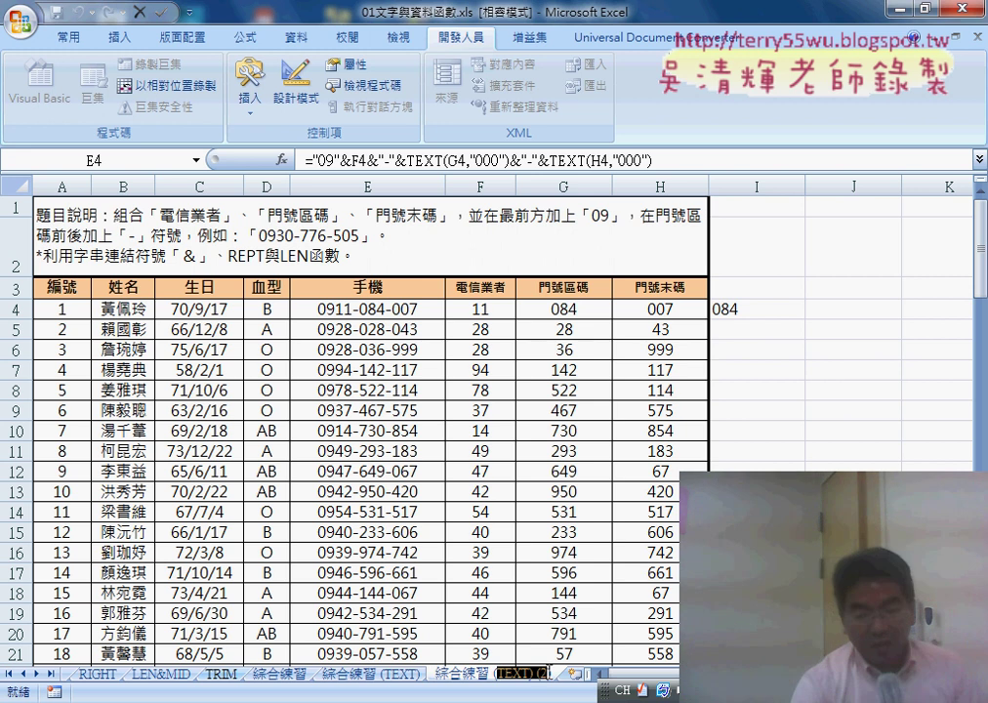
{"action": "left_click_drag", "start_coordinate": [522, 674], "coordinate": [552, 674]}
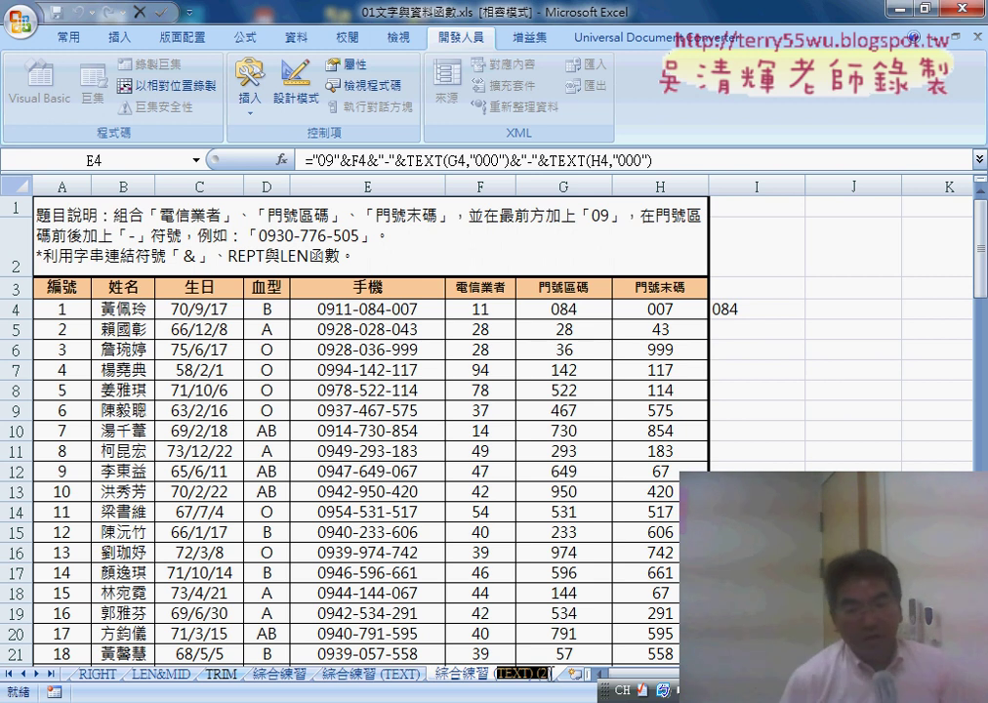
{"action": "right_click", "coordinate": [363, 674]}
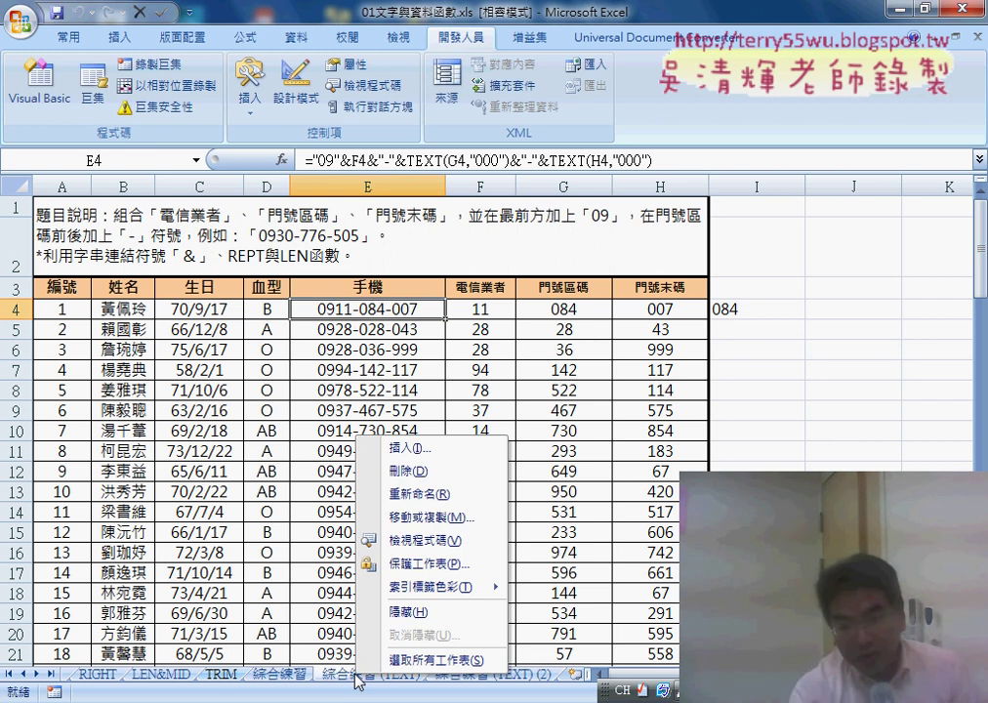
{"action": "left_click", "coordinate": [431, 519]}
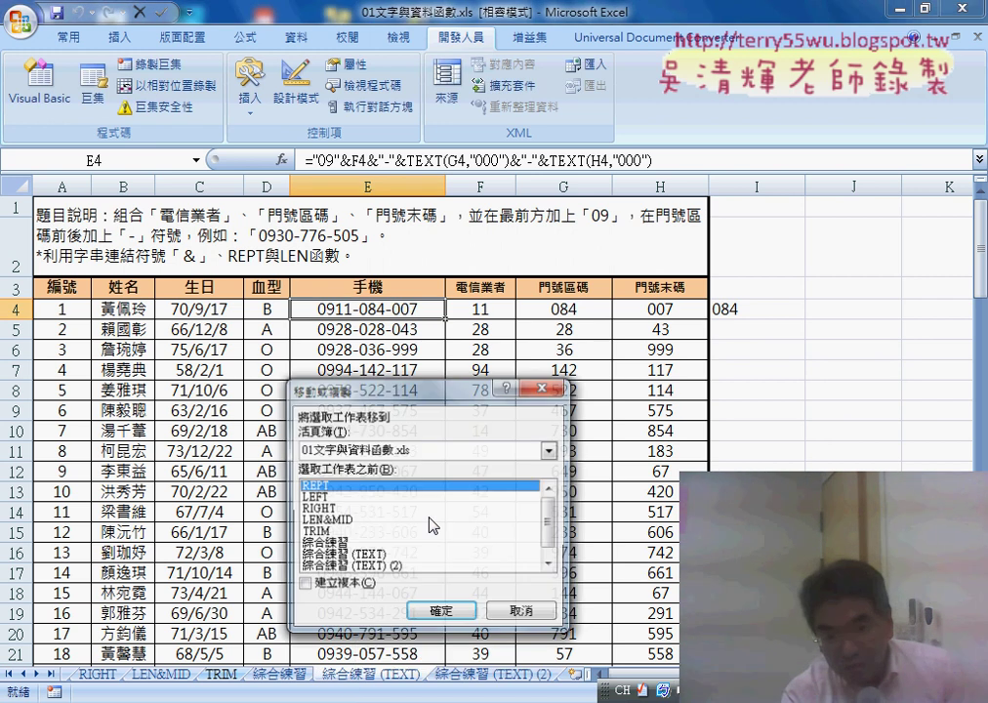
{"action": "left_click", "coordinate": [346, 586]}
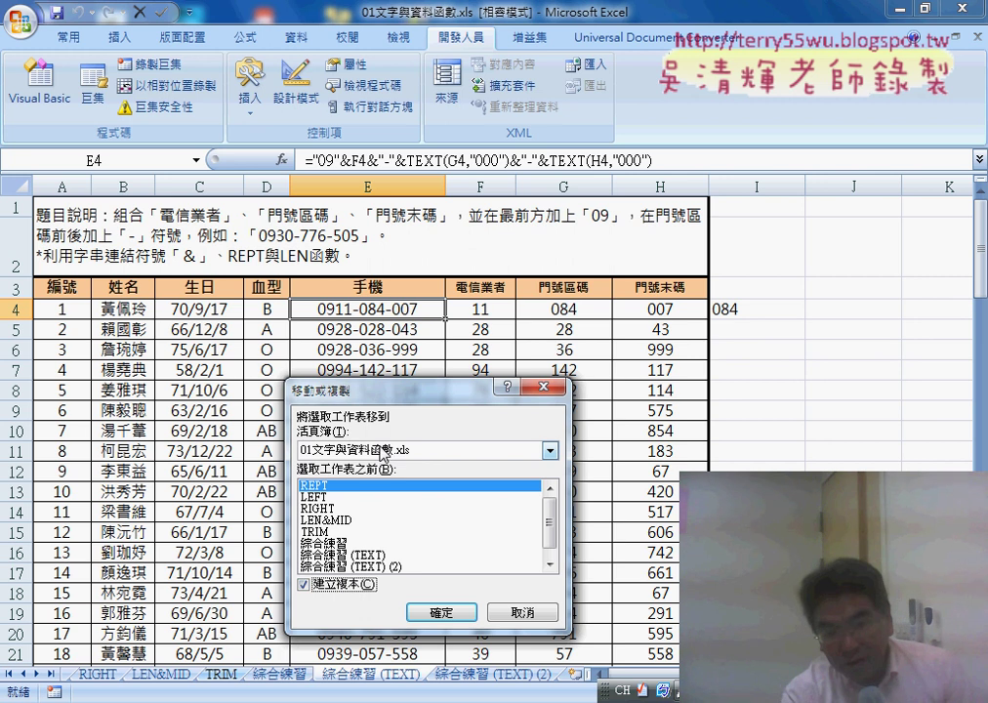
{"action": "left_click", "coordinate": [522, 612]}
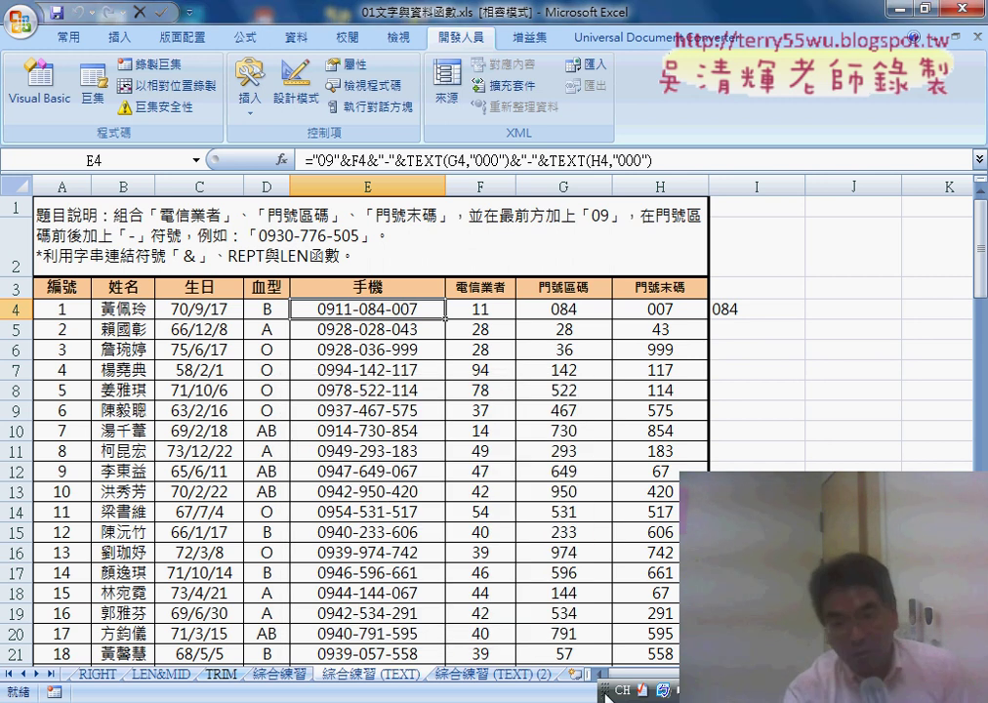
Step: Rename the 綜合練習 (TEXT) (2) tab to 綜合練習 (巨集)
{"action": "left_click", "coordinate": [513, 673]}
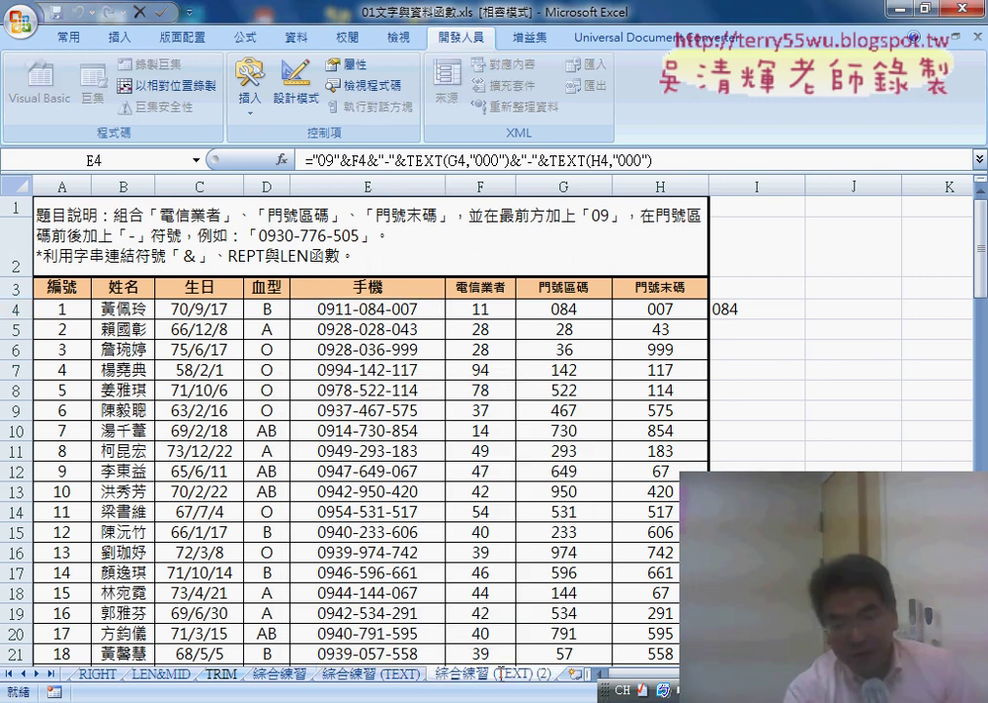
{"action": "double_click", "coordinate": [500, 673]}
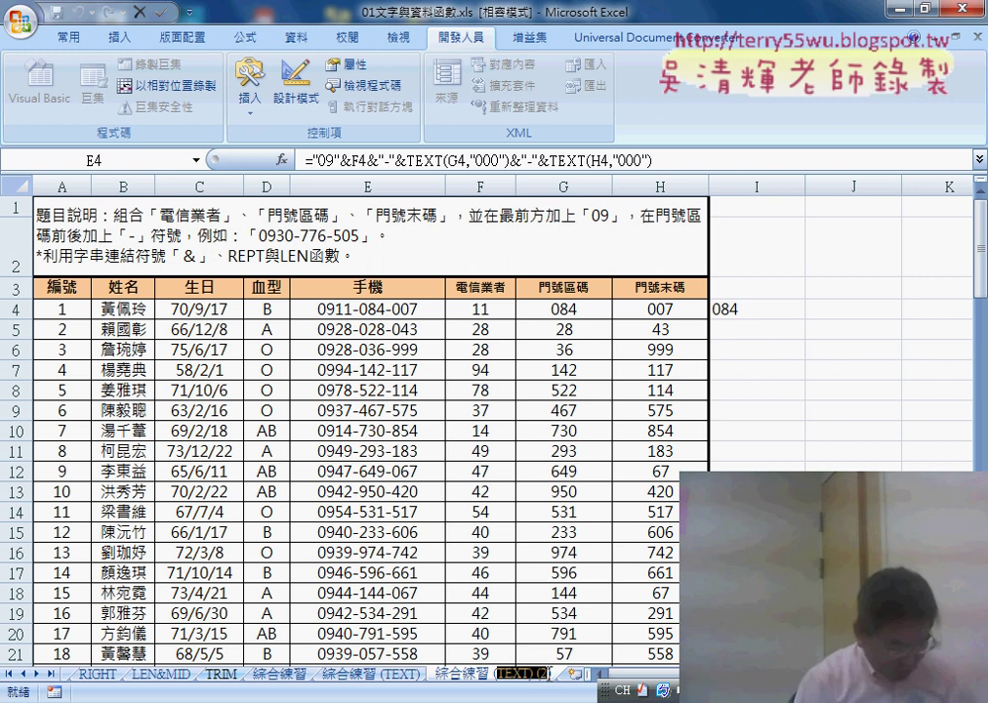
{"action": "type", "text": "rm"}
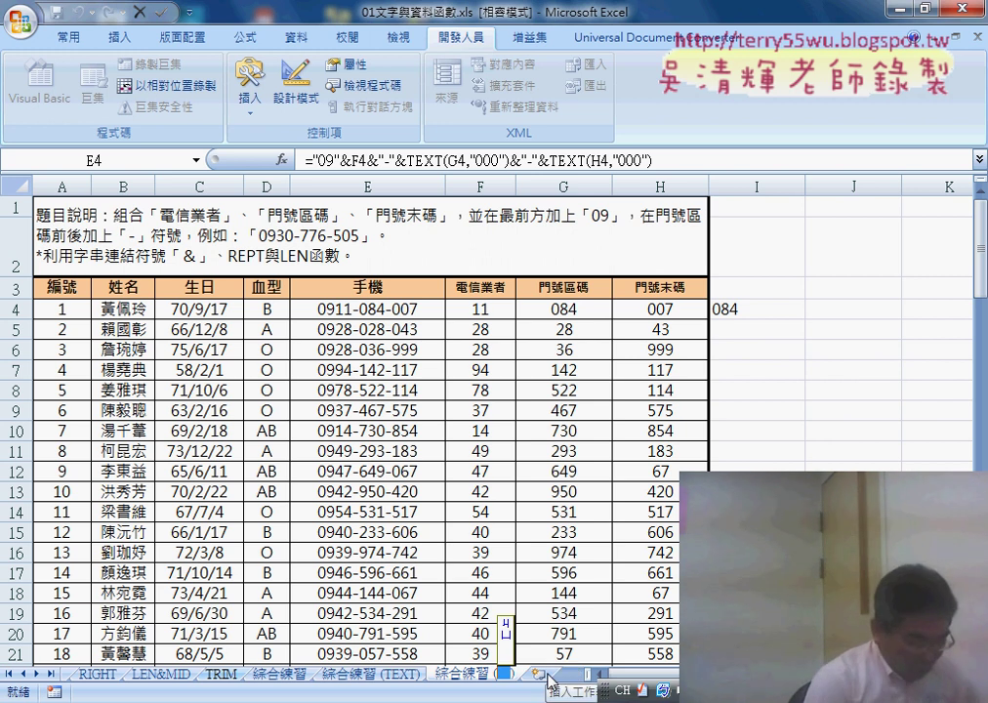
{"action": "type", "text": "4ru6"}
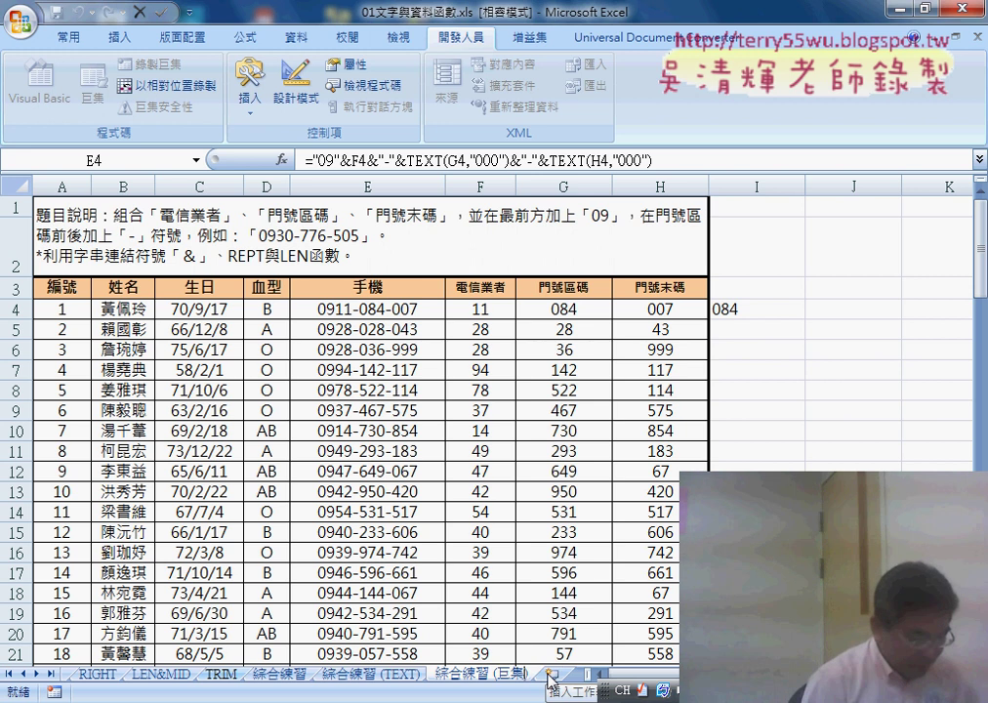
{"action": "key", "text": "Return"}
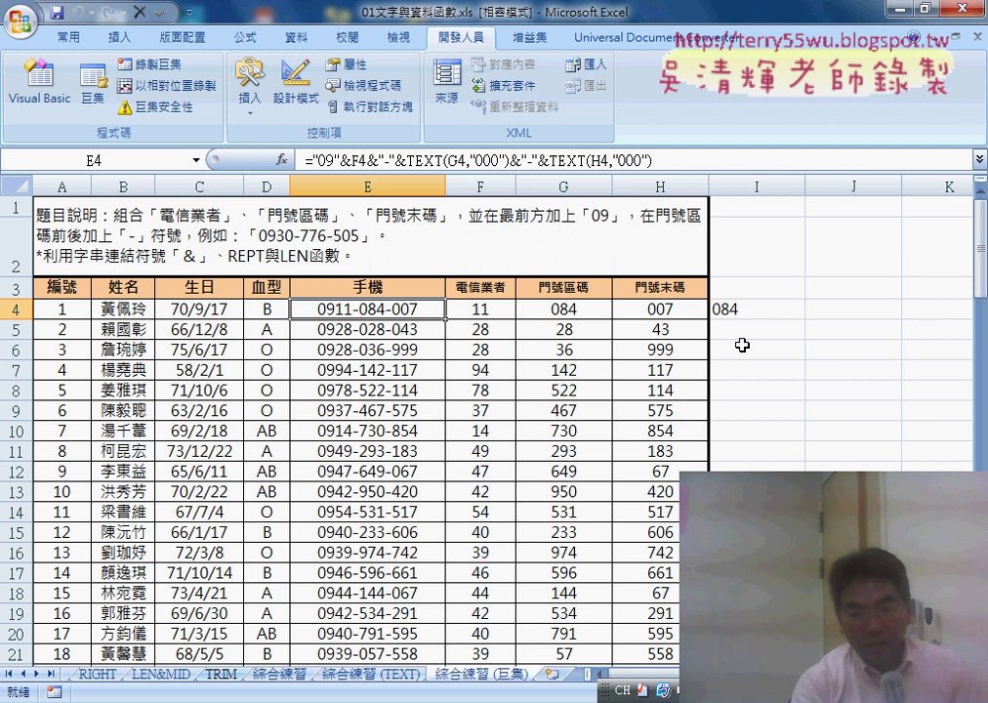
Step: Delete the leftover 084 helper value from cell I4
{"action": "left_click", "coordinate": [746, 309]}
{"action": "key", "text": "Delete"}
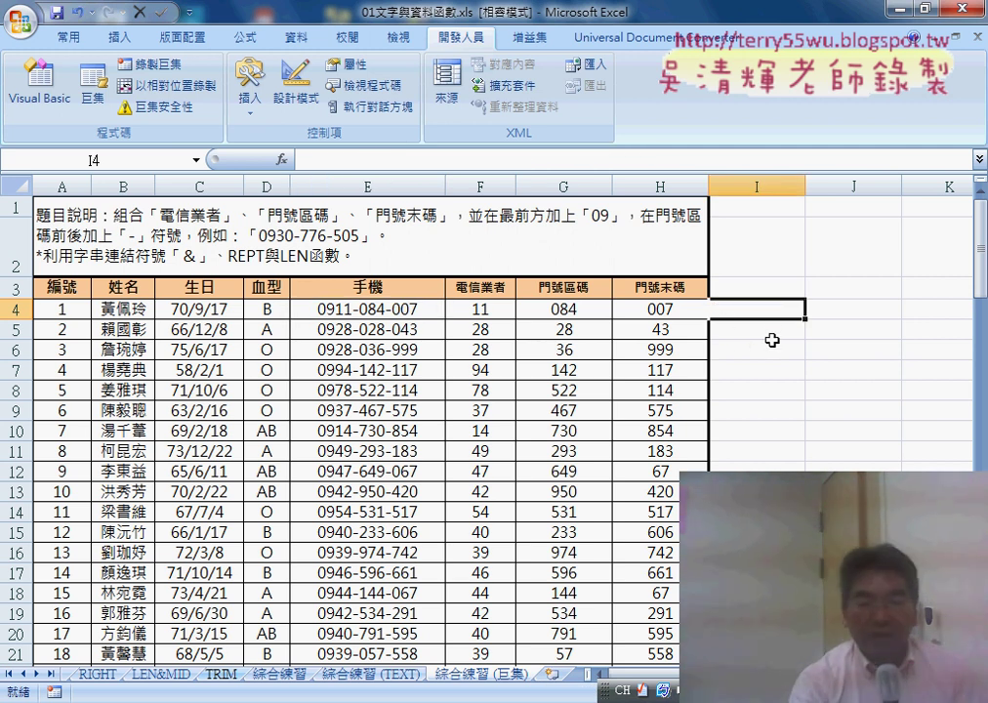
{"action": "left_click", "coordinate": [764, 339]}
{"action": "left_click", "coordinate": [869, 332]}
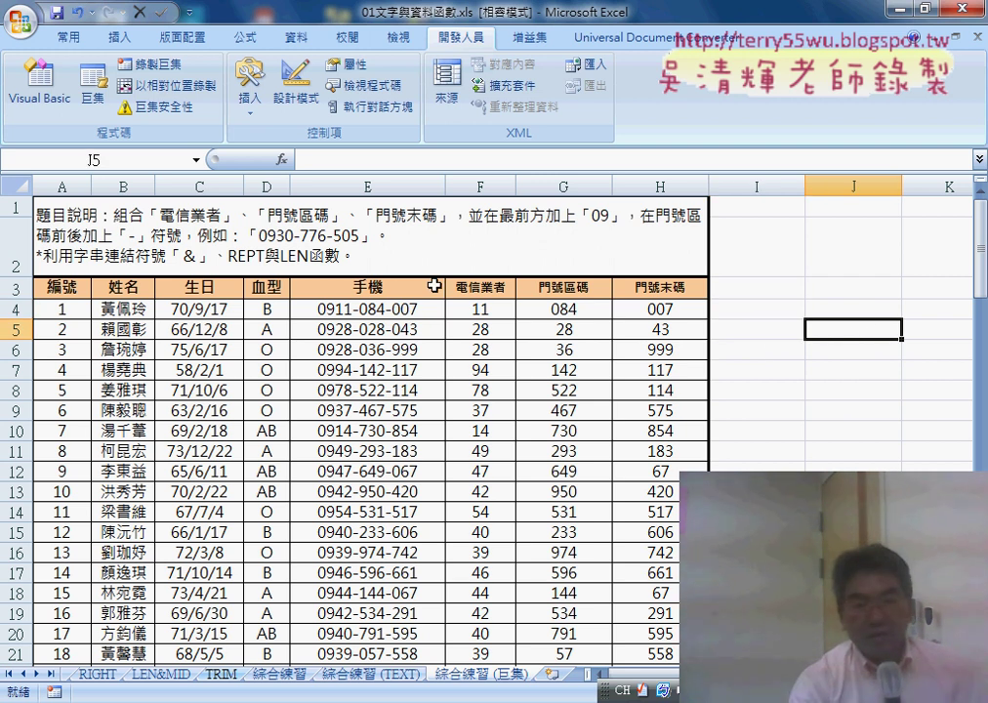
Step: Recommit E4's phone formula unchanged, select I5, and start a new macro recording
{"action": "left_click", "coordinate": [391, 311]}
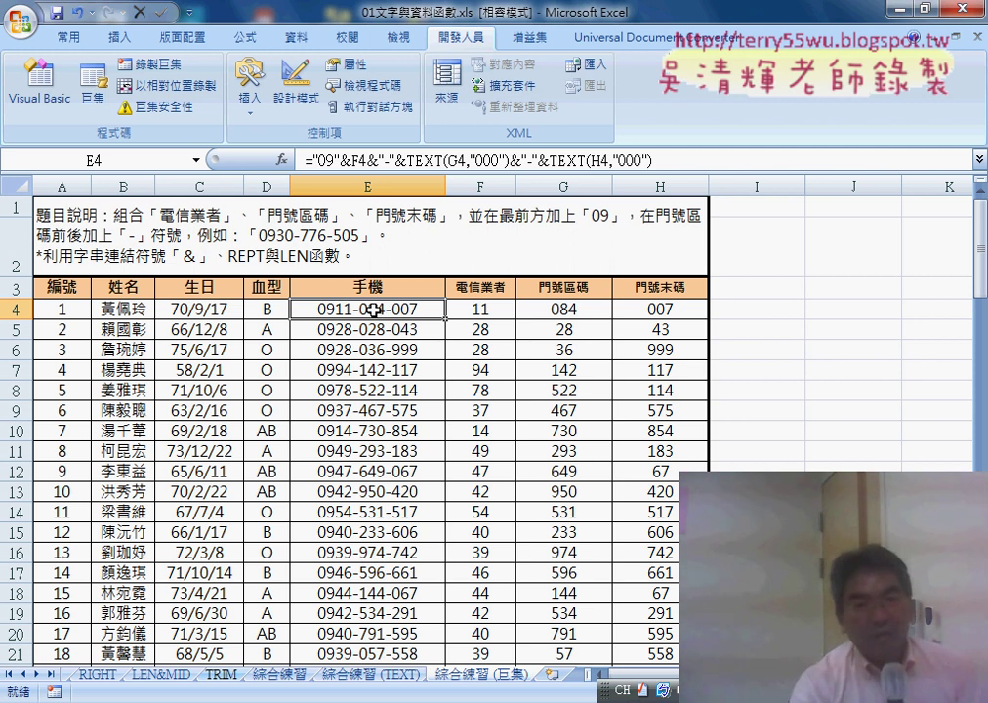
{"action": "left_click", "coordinate": [353, 159]}
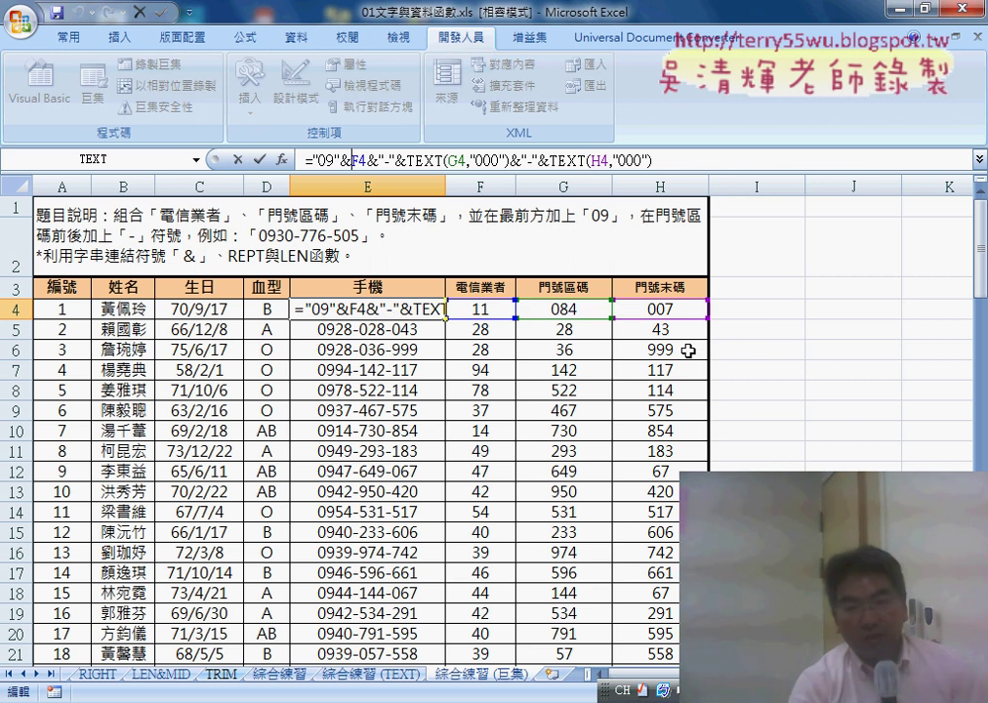
{"action": "left_click", "coordinate": [258, 159]}
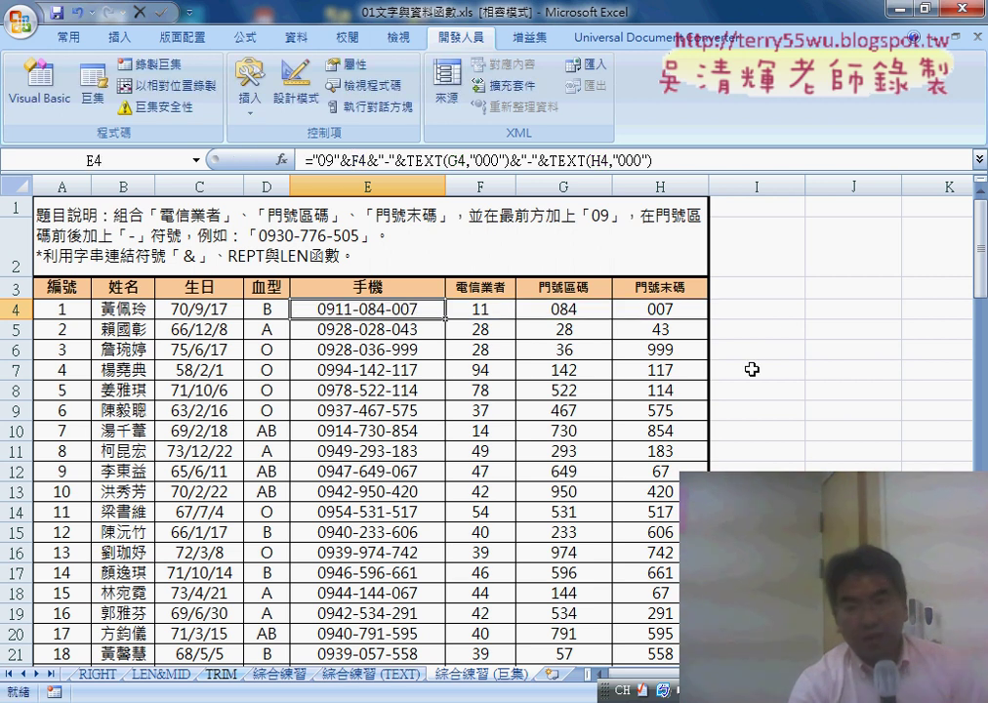
{"action": "left_click", "coordinate": [777, 325]}
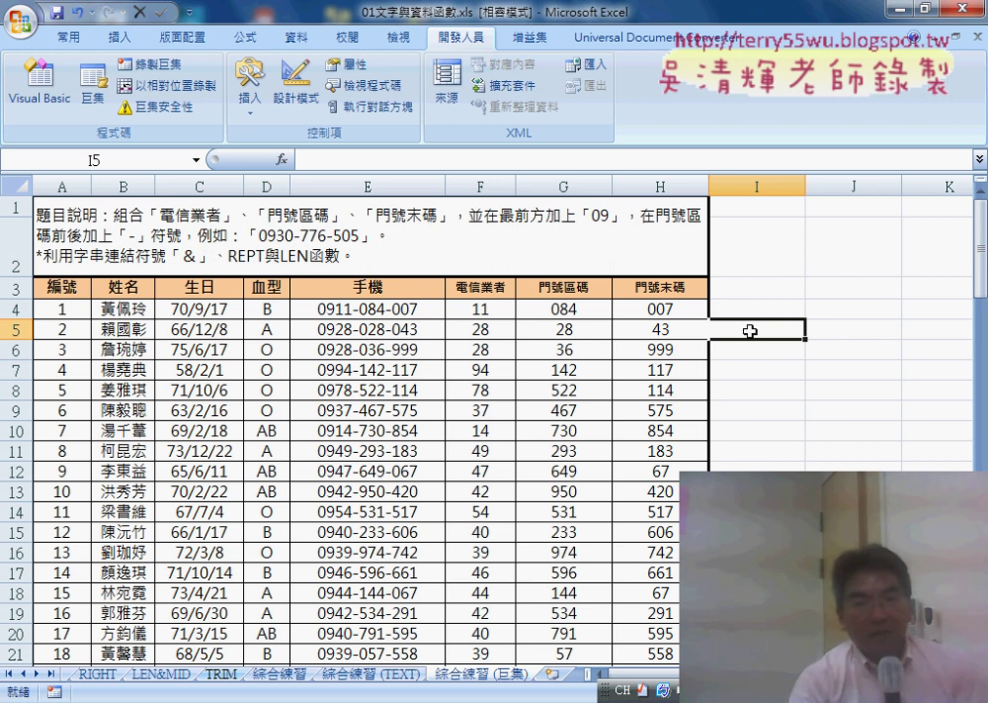
{"action": "left_click", "coordinate": [162, 65]}
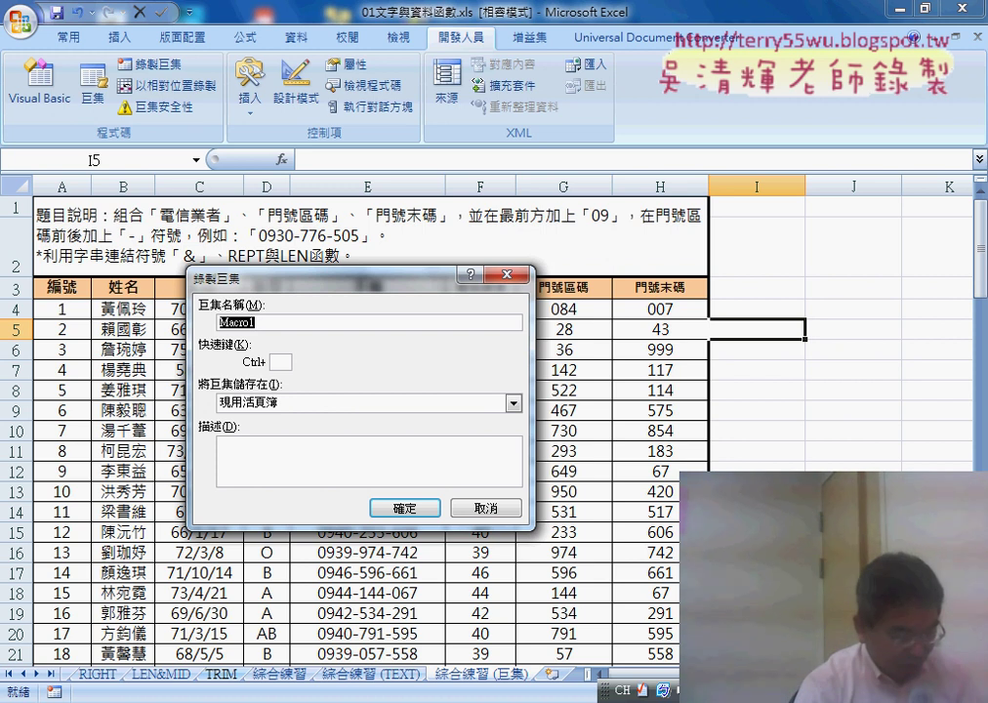
{"action": "left_click", "coordinate": [513, 666]}
{"action": "scroll", "coordinate": [519, 614], "scroll_direction": "down", "scroll_amount": 5}
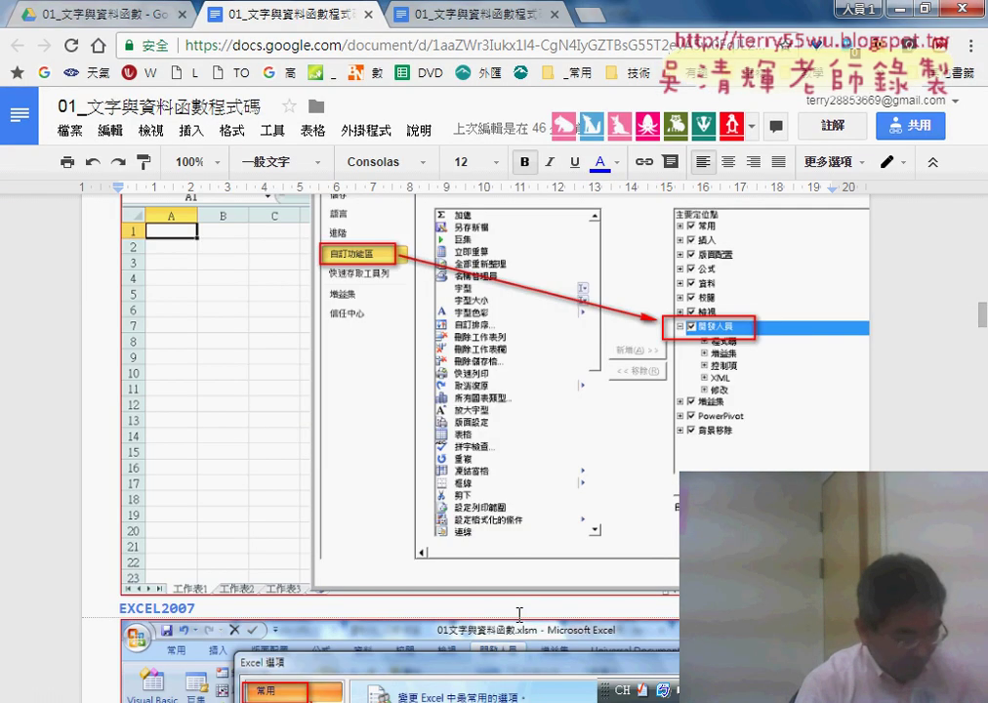
{"action": "scroll", "coordinate": [520, 614], "scroll_direction": "down", "scroll_amount": 5}
{"action": "scroll", "coordinate": [519, 614], "scroll_direction": "down", "scroll_amount": 5}
{"action": "scroll", "coordinate": [520, 614], "scroll_direction": "down", "scroll_amount": 5}
{"action": "scroll", "coordinate": [517, 609], "scroll_direction": "down", "scroll_amount": 2}
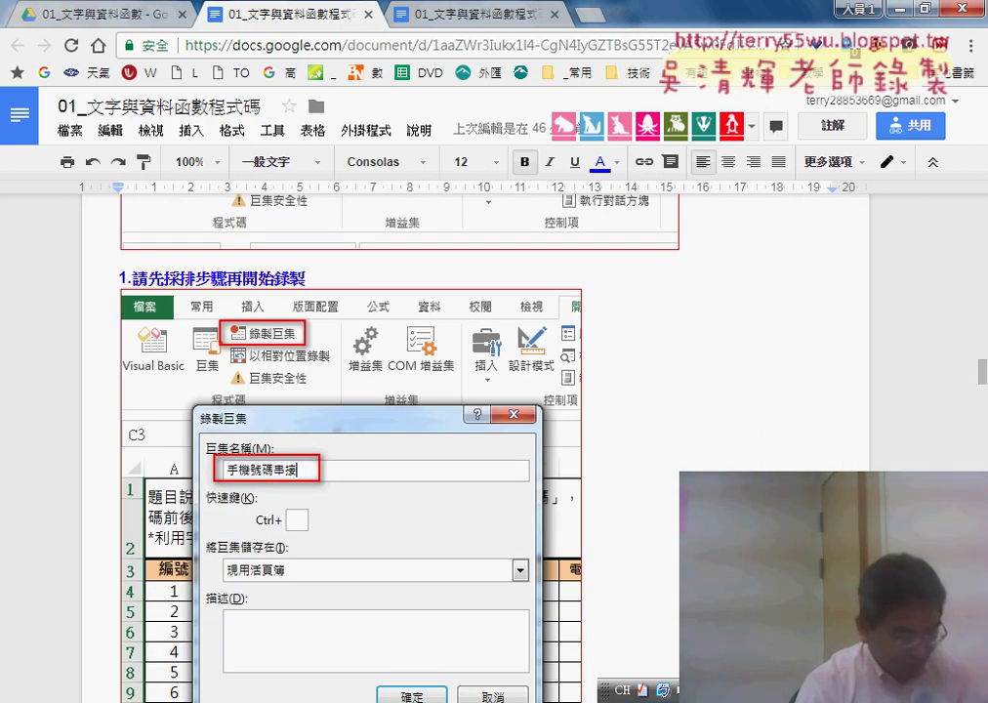
{"action": "key", "text": "alt+Tab"}
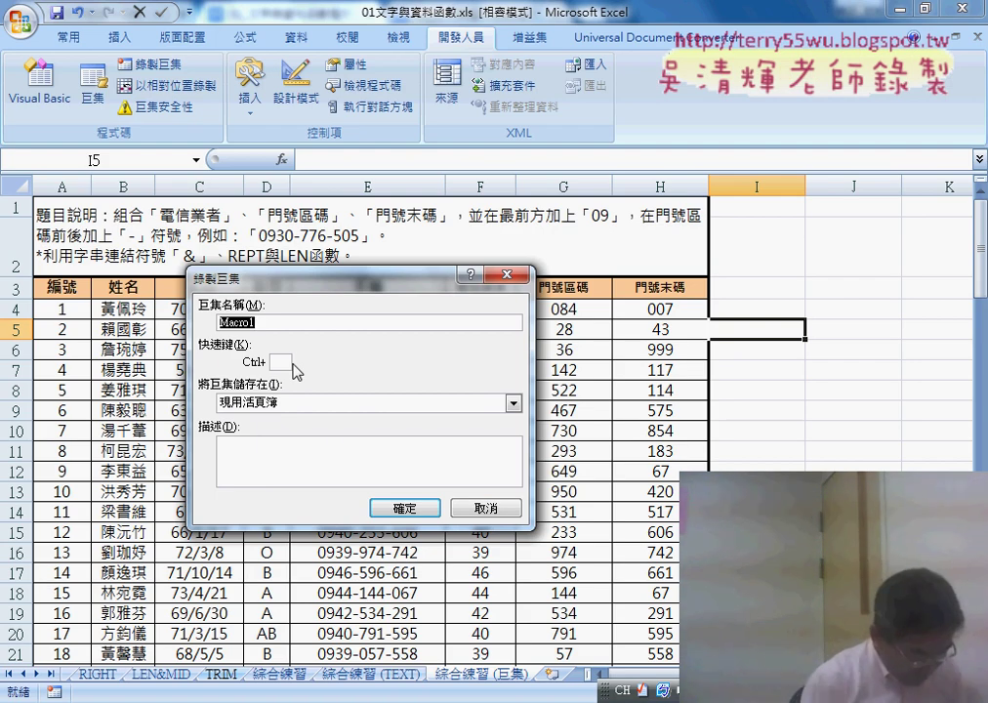
Step: Name the macro 手機號碼串接 and confirm replacing the existing one to begin recording
{"action": "type", "text": "手機"}
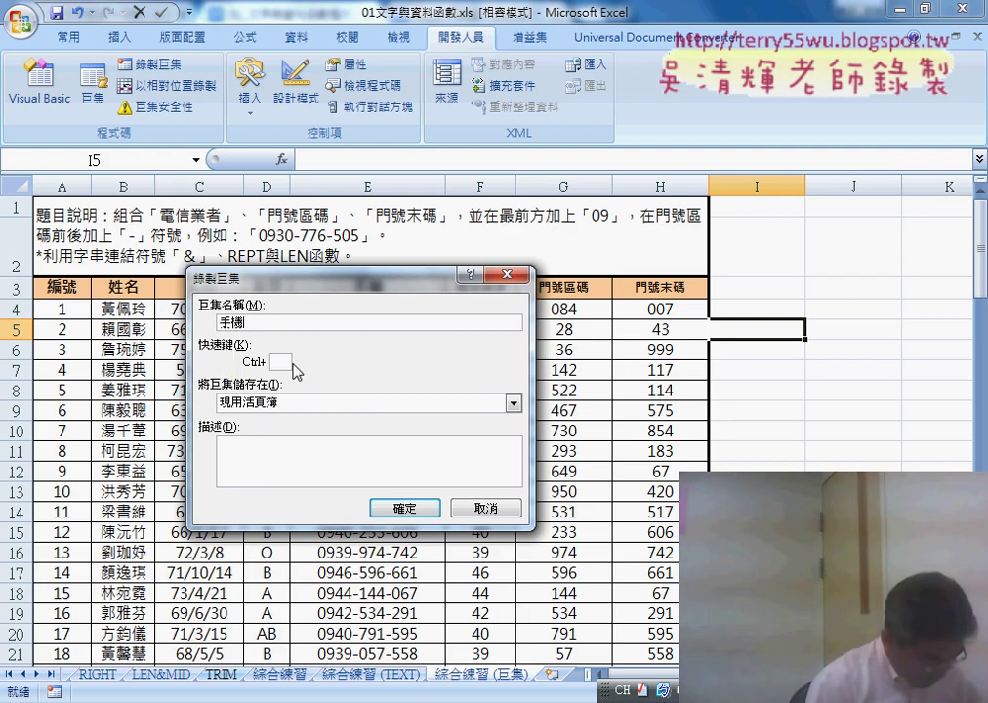
{"action": "type", "text": "號"}
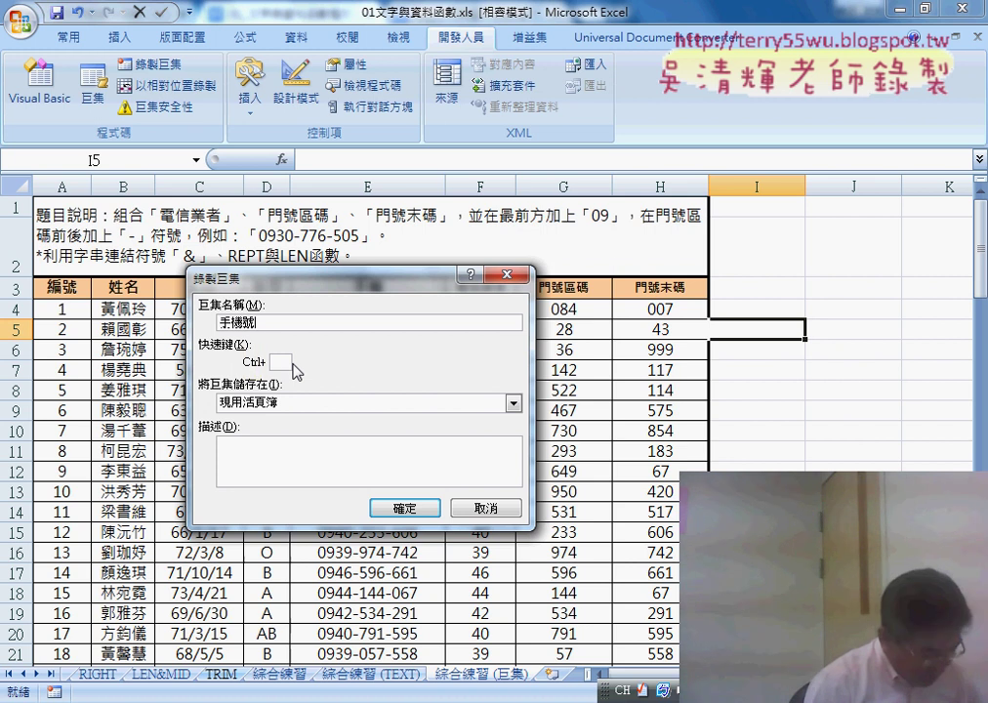
{"action": "type", "text": "碼串接"}
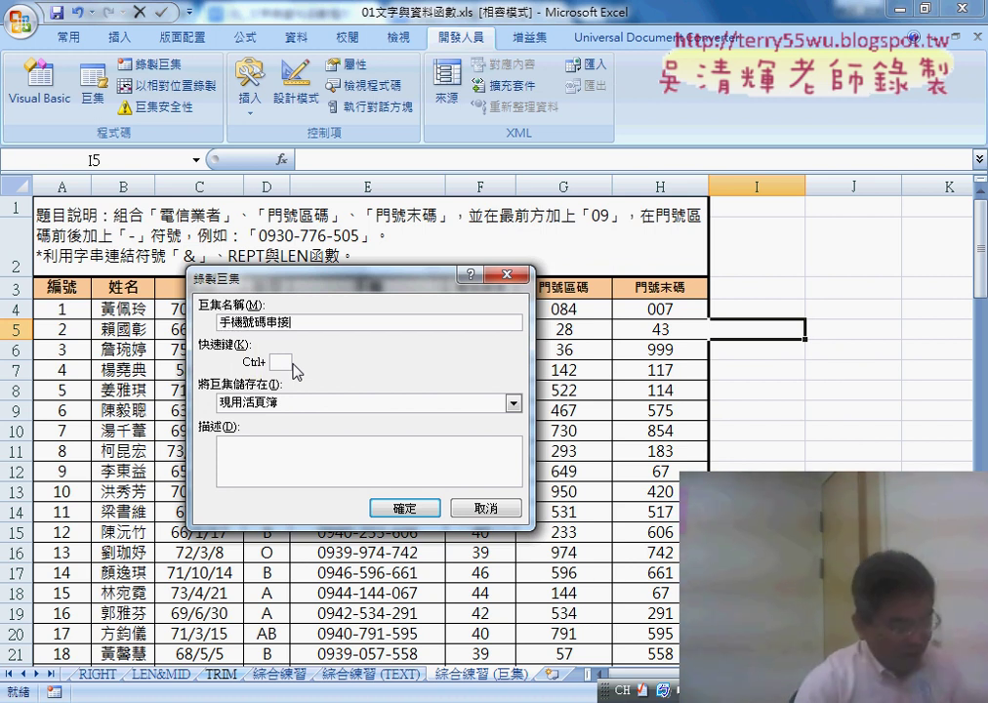
{"action": "left_click_drag", "start_coordinate": [245, 278], "coordinate": [158, 263]}
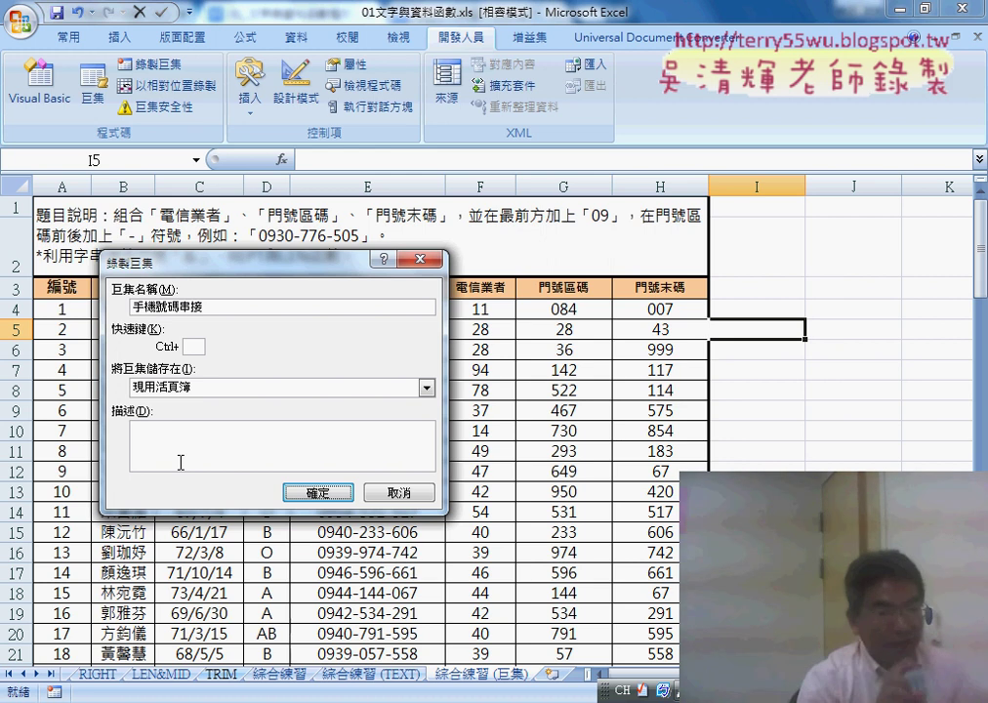
{"action": "left_click", "coordinate": [317, 492]}
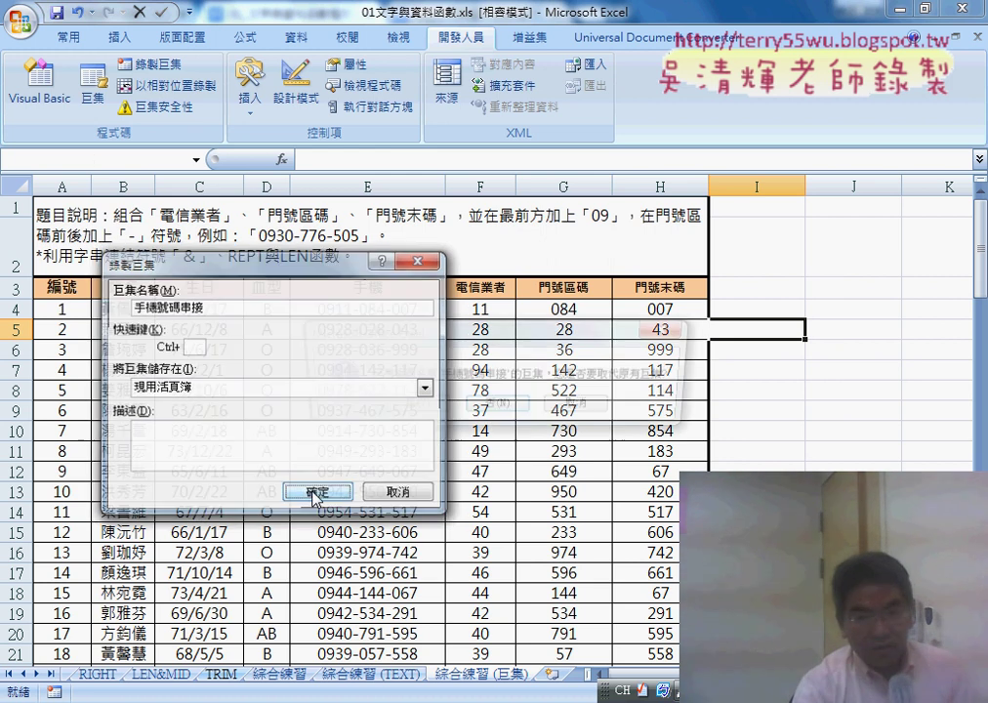
{"action": "key", "text": "Left"}
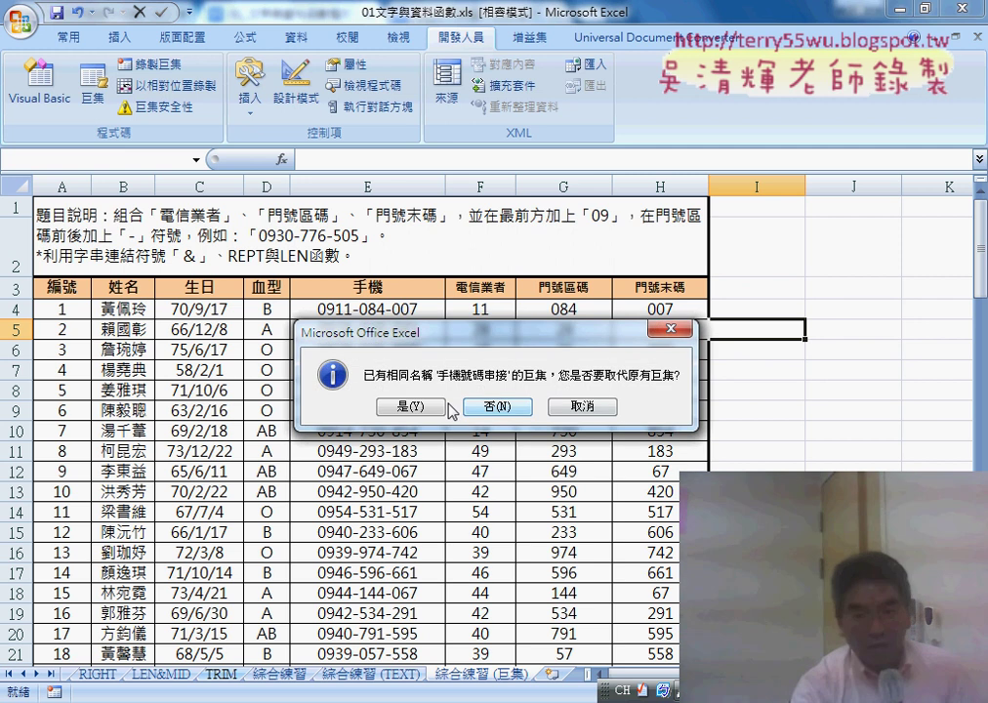
{"action": "key", "text": "Return"}
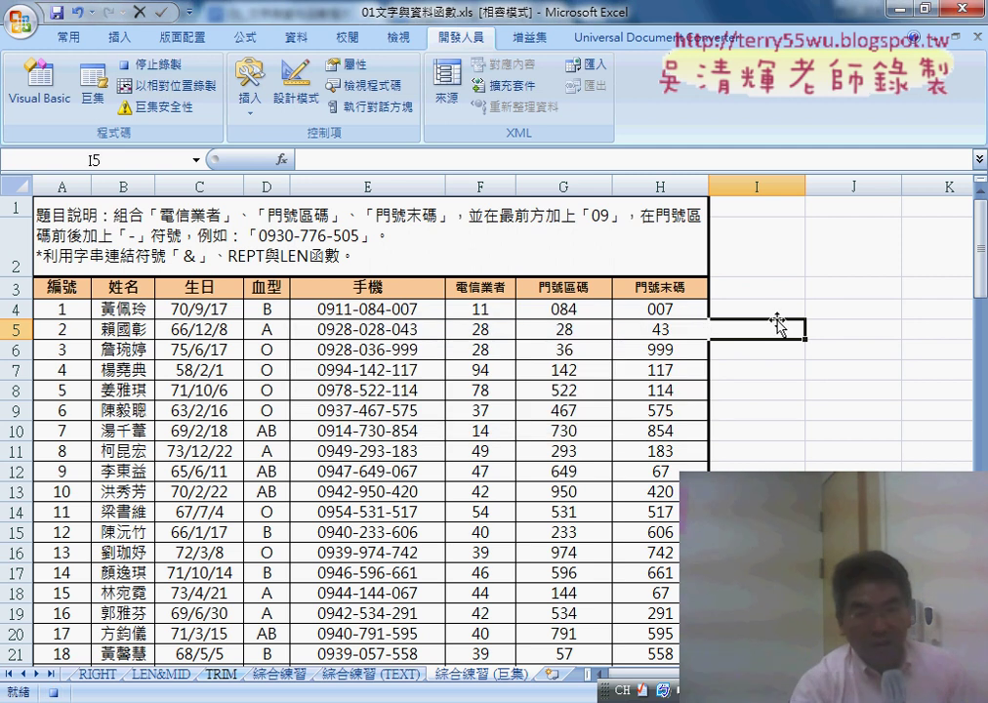
Step: Recommit the E4 phone formula, fill it down column E to row 21, and stop recording
{"action": "left_click", "coordinate": [390, 309]}
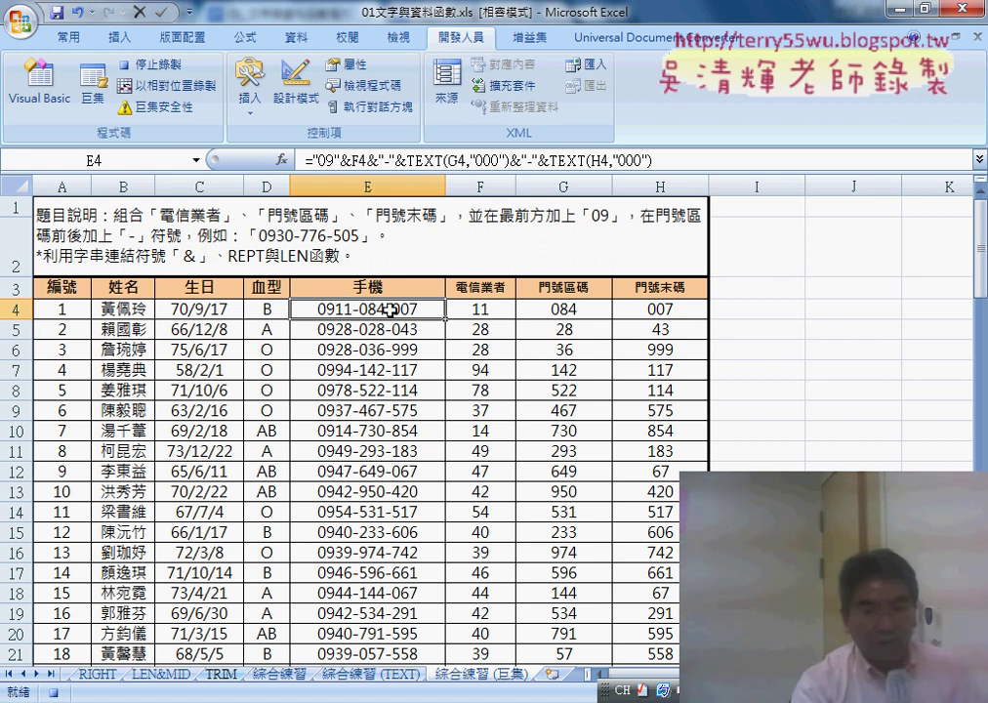
{"action": "left_click", "coordinate": [383, 159]}
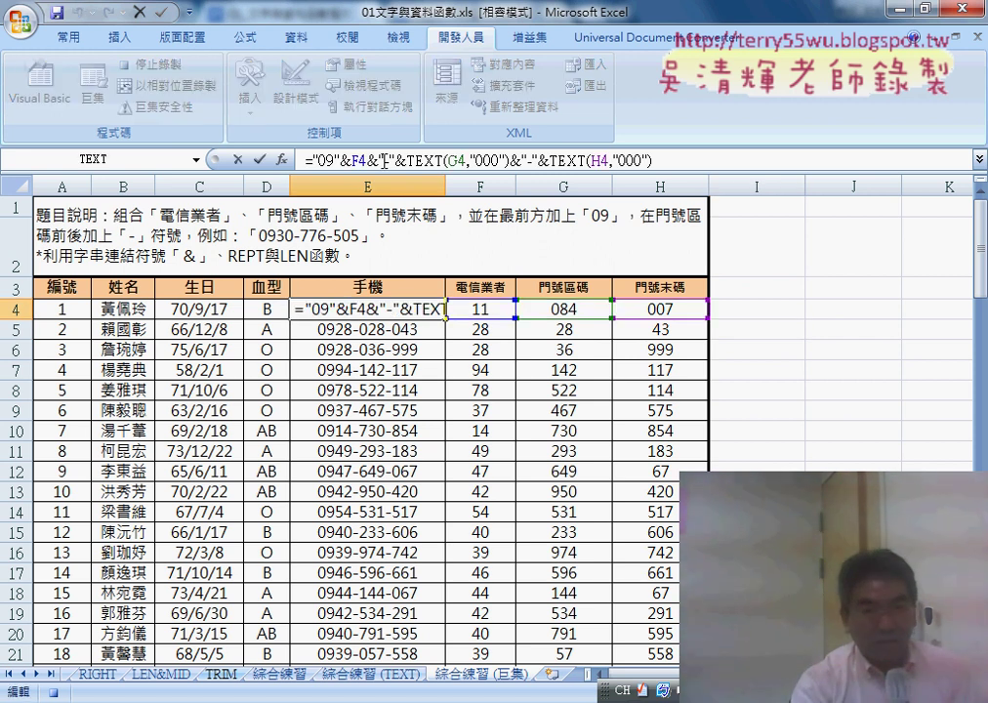
{"action": "left_click", "coordinate": [259, 159]}
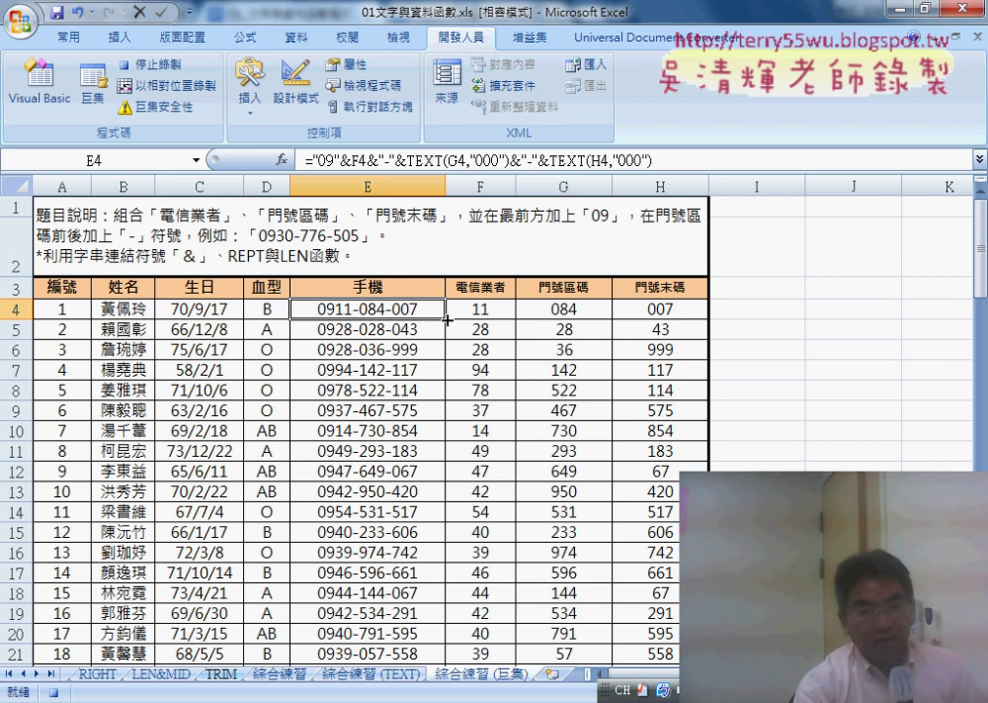
{"action": "double_click", "coordinate": [446, 318]}
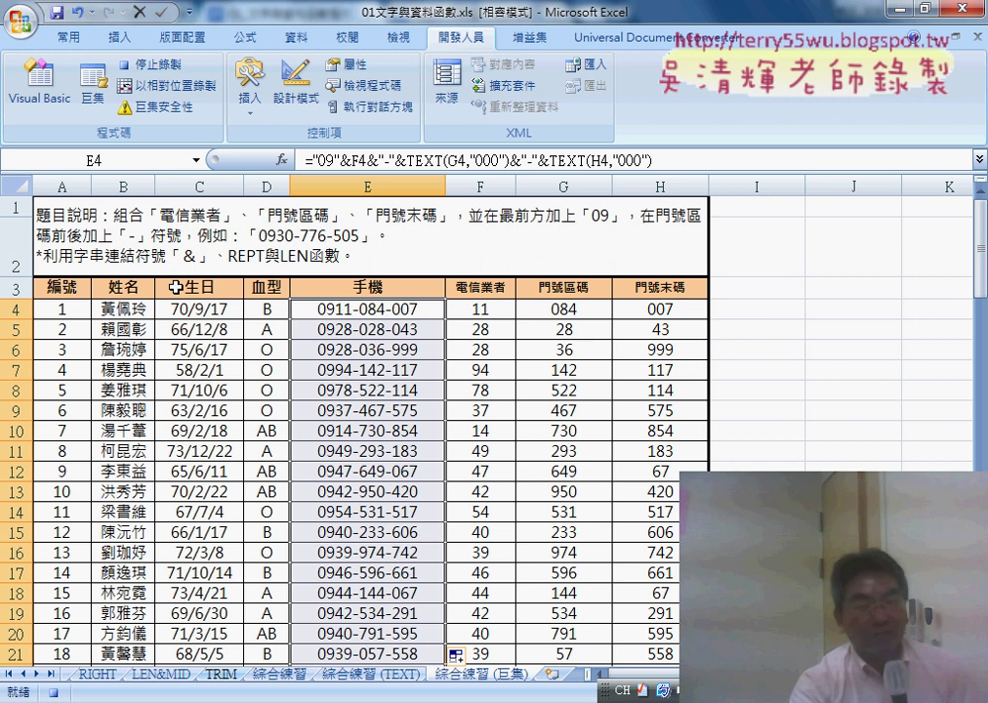
{"action": "left_click", "coordinate": [151, 66]}
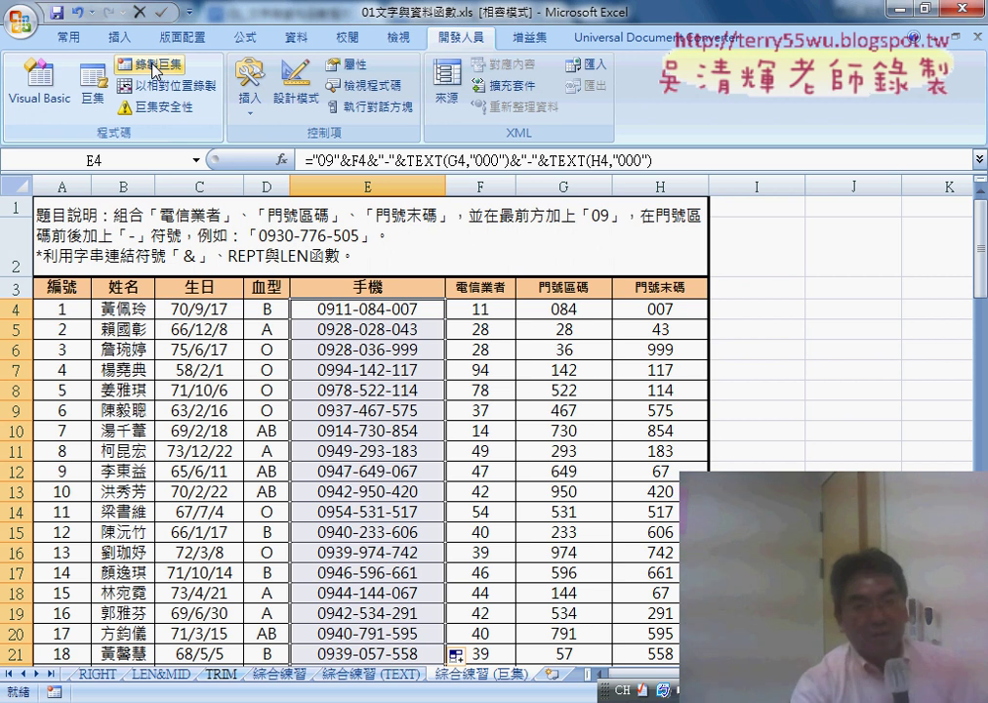
Step: Open Record Macro, name it 手機號碼清除, and confirm replacing the existing macro
{"action": "left_click", "coordinate": [821, 314]}
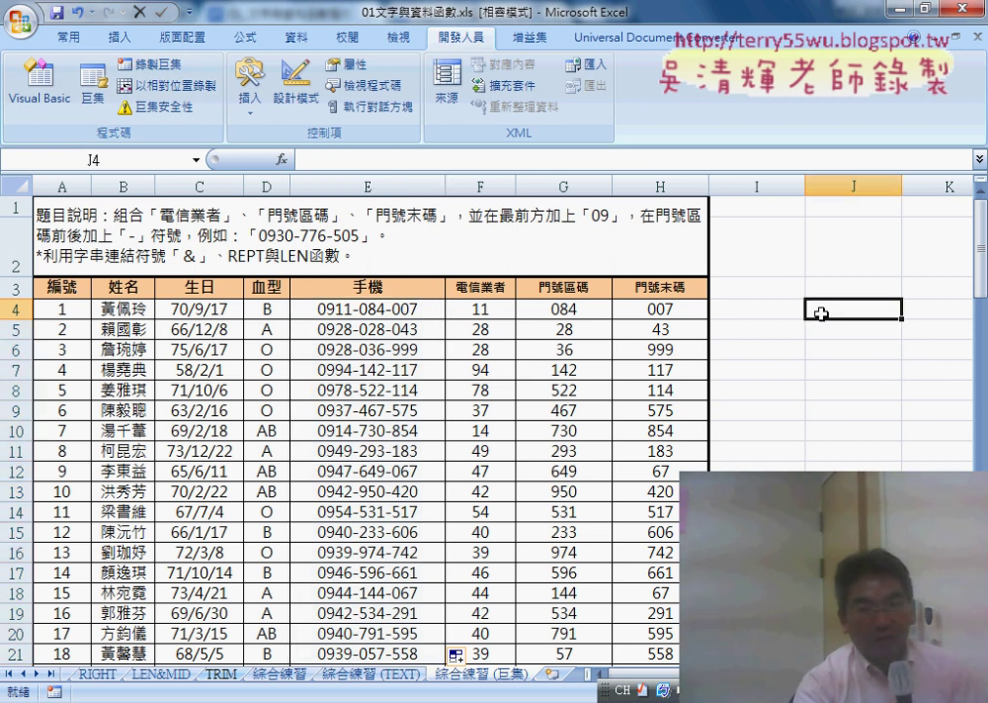
{"action": "left_click", "coordinate": [157, 67]}
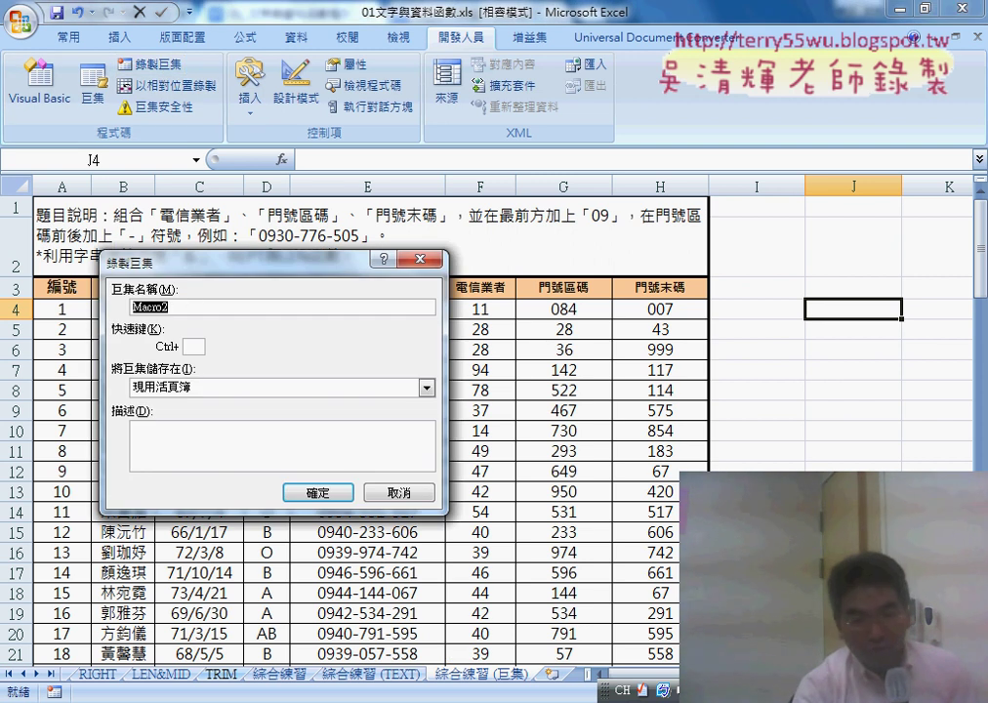
{"action": "key", "text": "alt+Tab"}
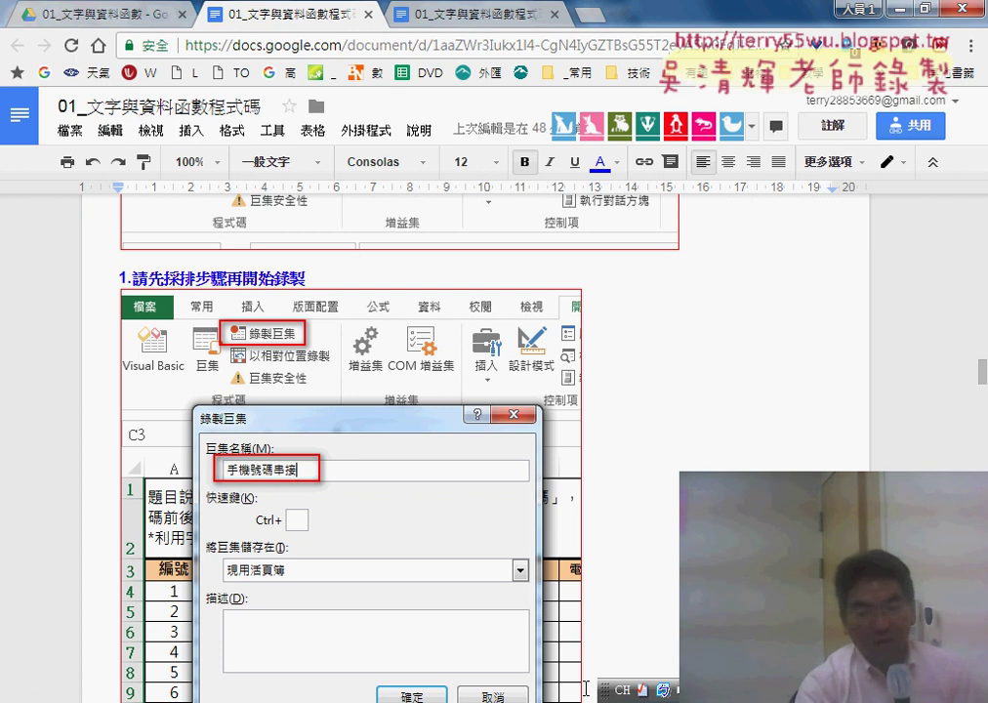
{"action": "key", "text": "alt+Tab"}
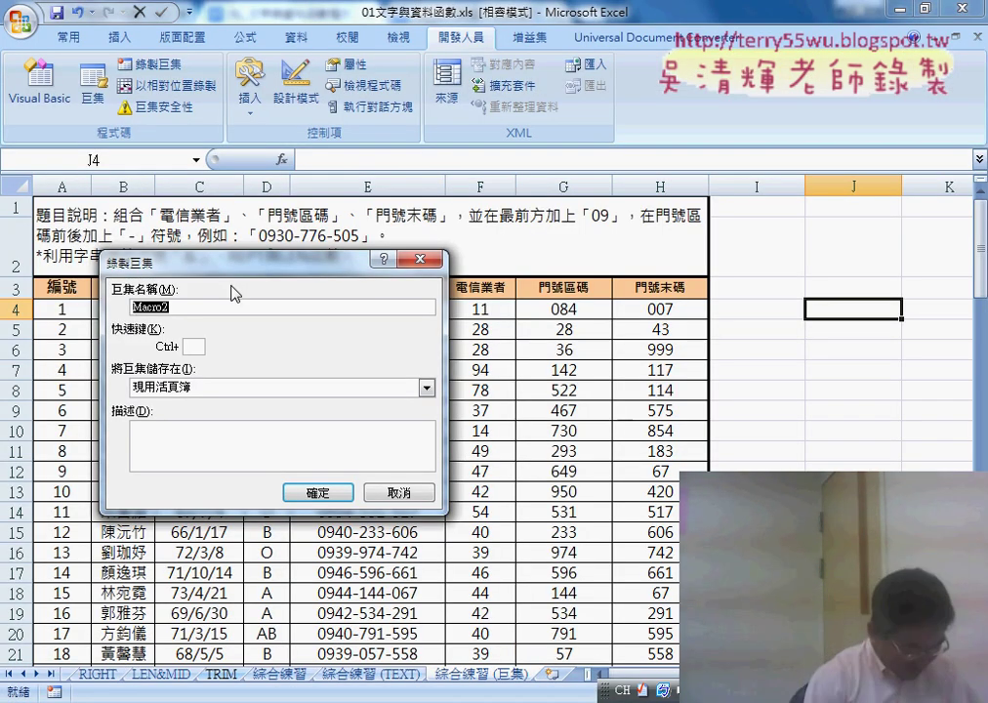
{"action": "type", "text": "c."}
{"action": "type", "text": "手"}
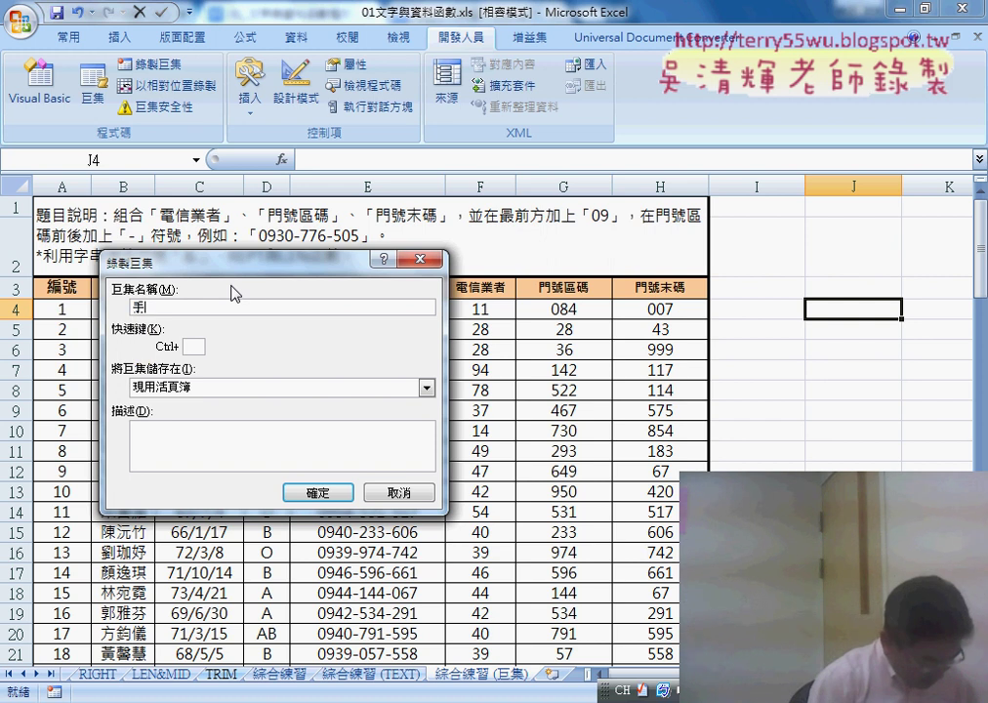
{"action": "type", "text": "機號碼"}
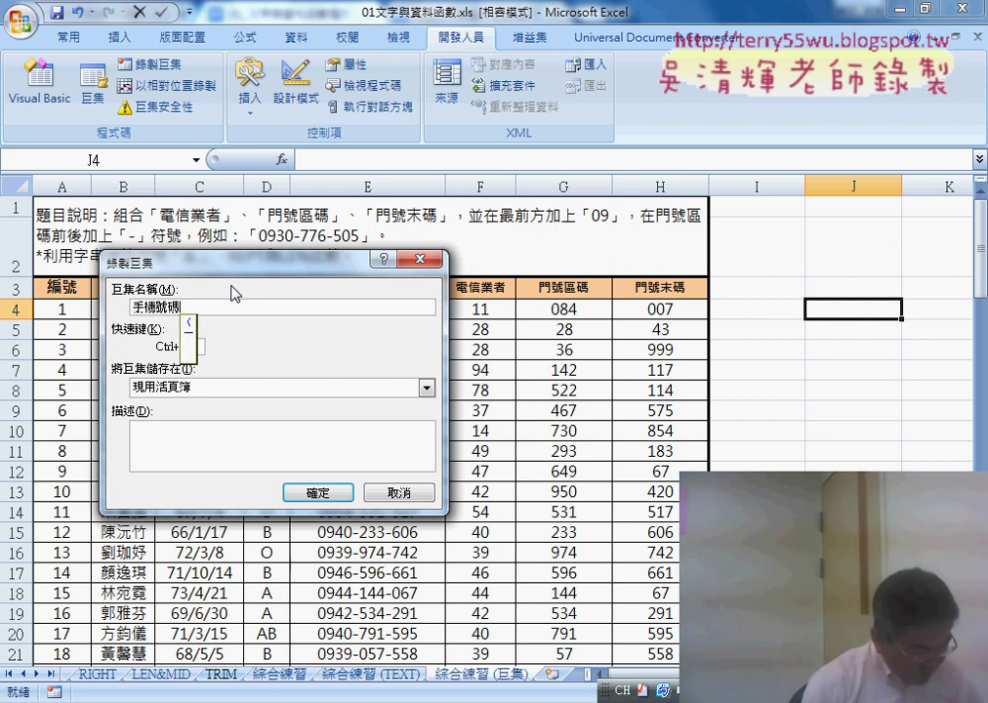
{"action": "type", "text": "清除"}
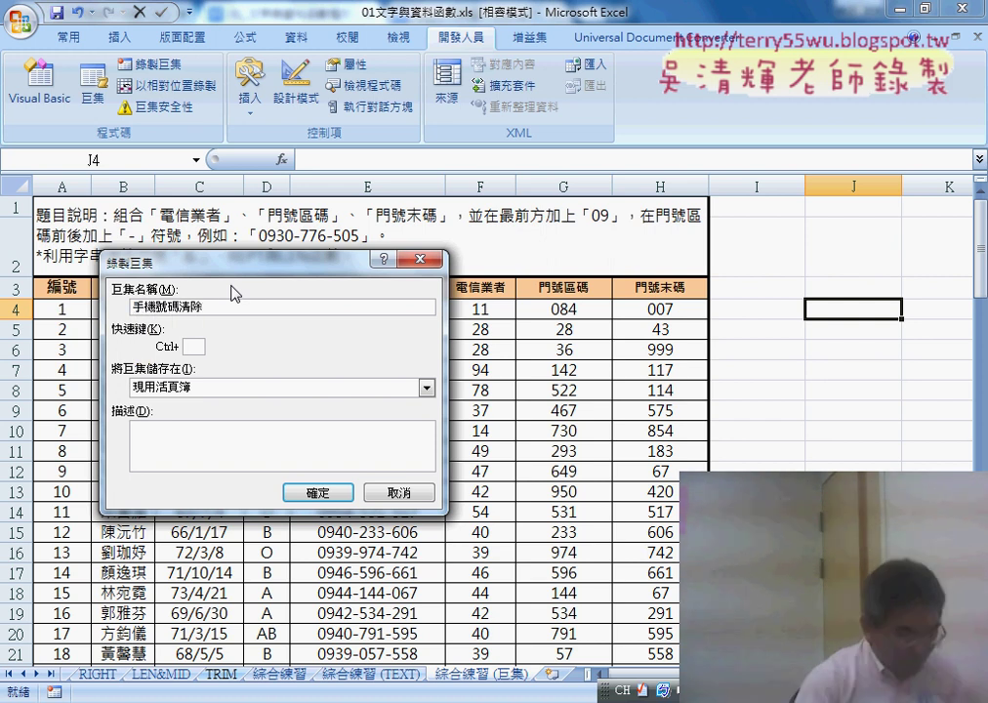
{"action": "left_click", "coordinate": [328, 485]}
{"action": "left_click", "coordinate": [424, 411]}
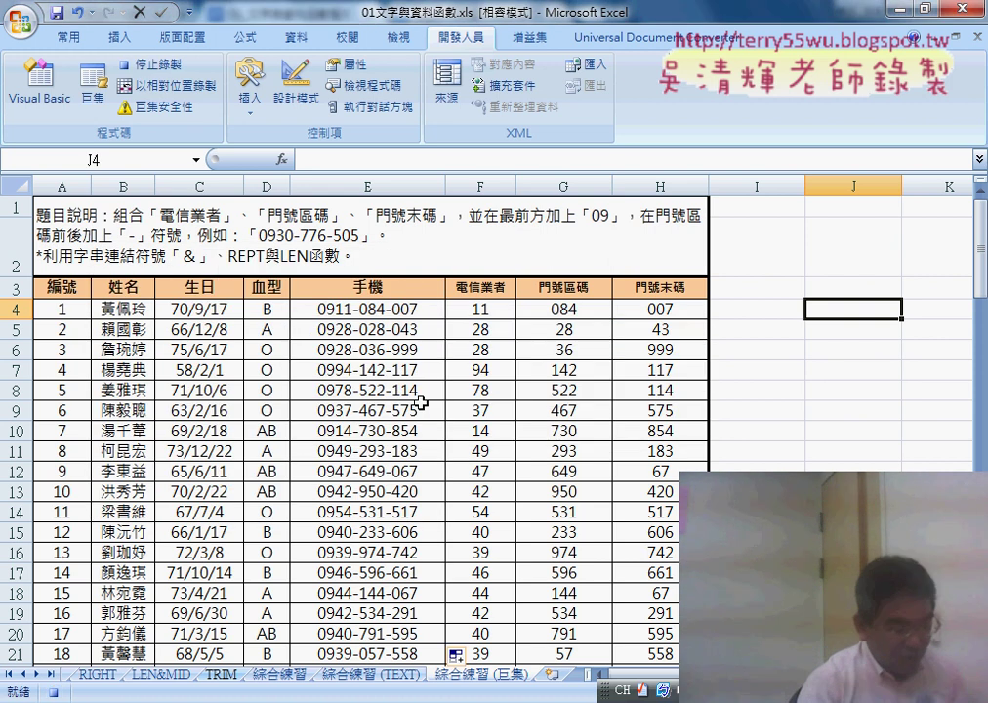
Step: Select E4 down to the last phone number, clear the range, and stop recording
{"action": "left_click", "coordinate": [356, 308]}
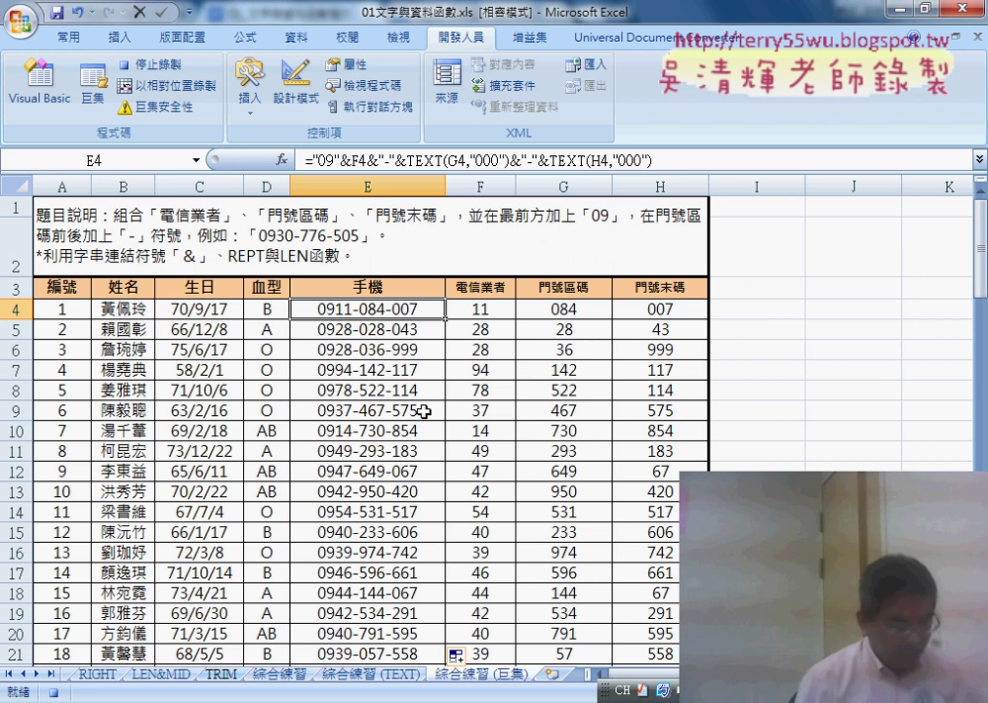
{"action": "key", "text": "ctrl+shift+Down"}
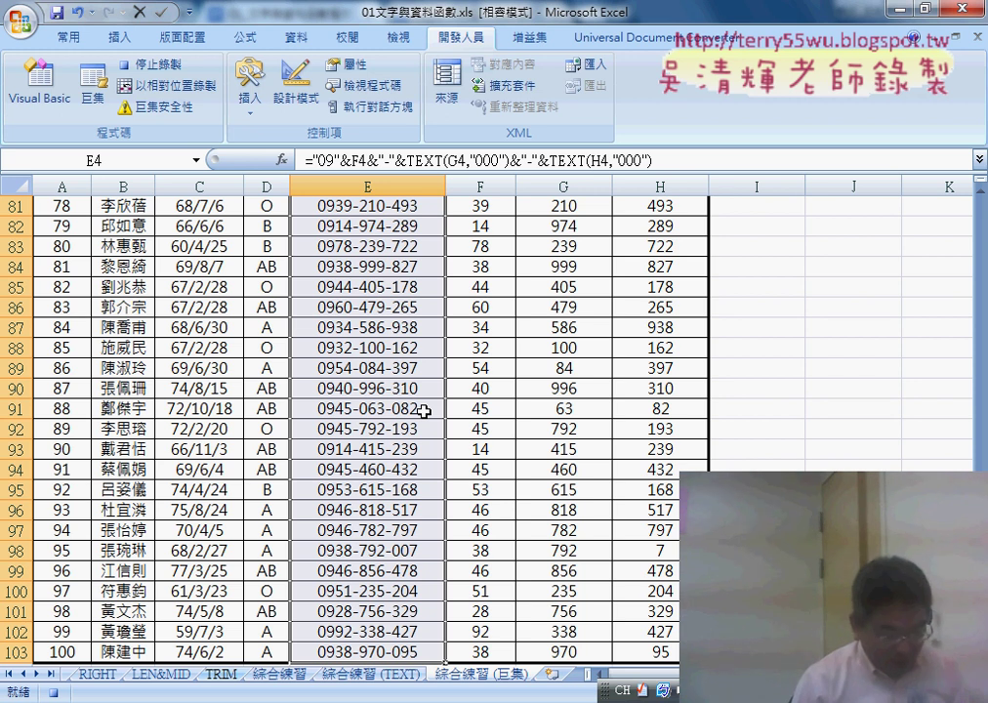
{"action": "key", "text": "ctrl+z"}
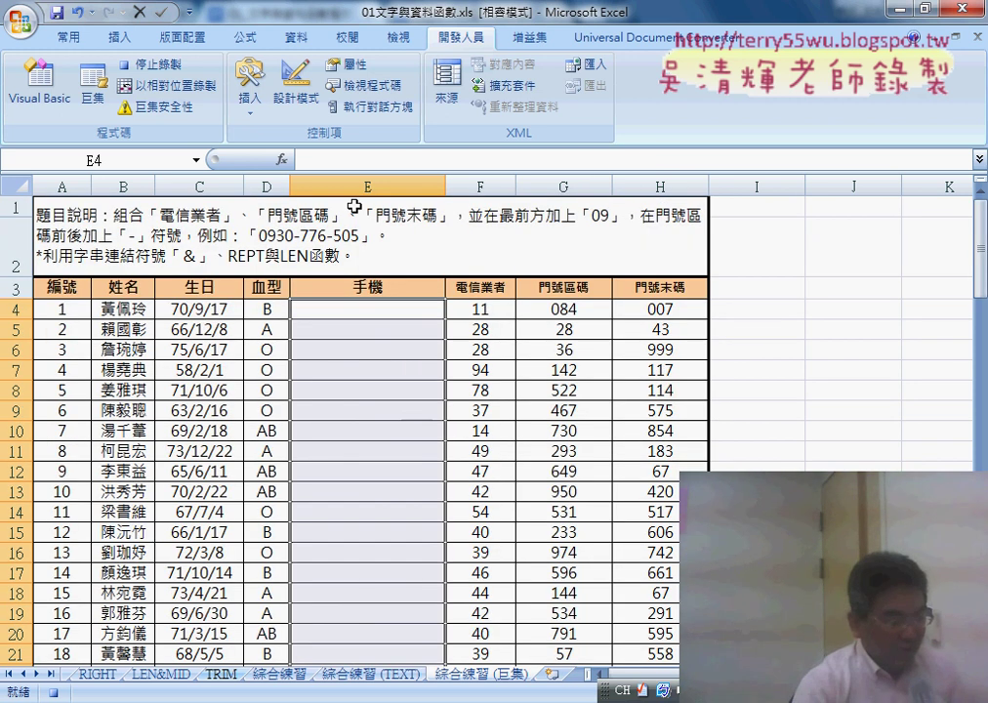
{"action": "left_click", "coordinate": [172, 67]}
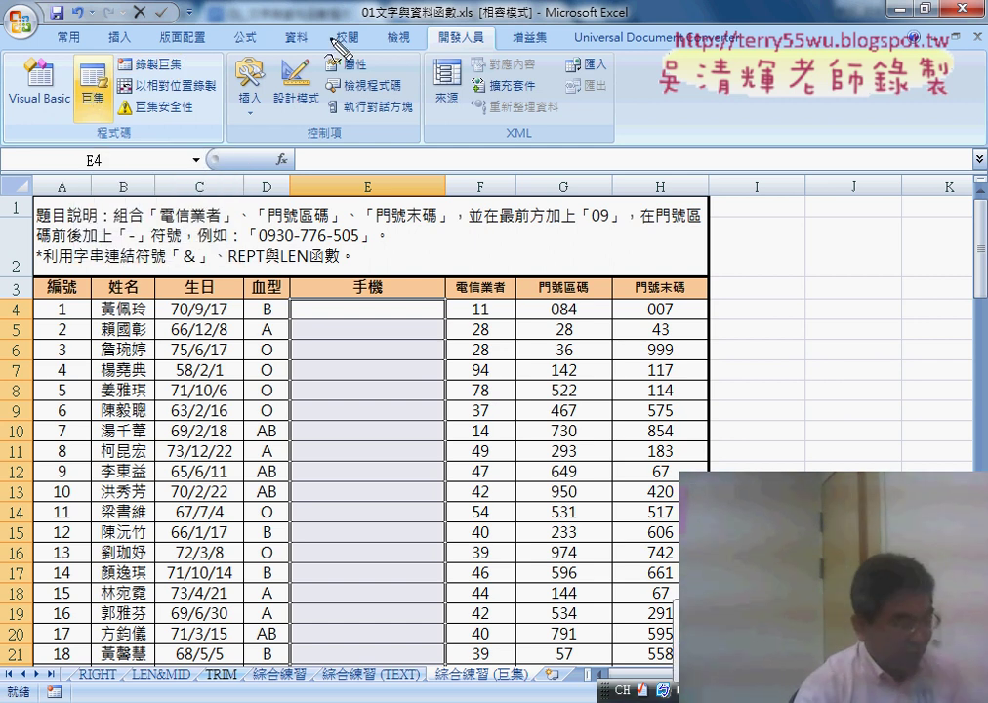
Step: Run the 手機號碼串接 macro from the Macros list to fill column E's phone numbers
{"action": "left_click_drag", "start_coordinate": [196, 51], "coordinate": [191, 44]}
{"action": "mouse_move", "coordinate": [78, 118]}
{"action": "left_mouse_down"}
{"action": "mouse_move", "coordinate": [75, 82]}
{"action": "mouse_move", "coordinate": [105, 117]}
{"action": "left_mouse_up"}
{"action": "left_click_drag", "start_coordinate": [142, 65], "coordinate": [122, 98]}
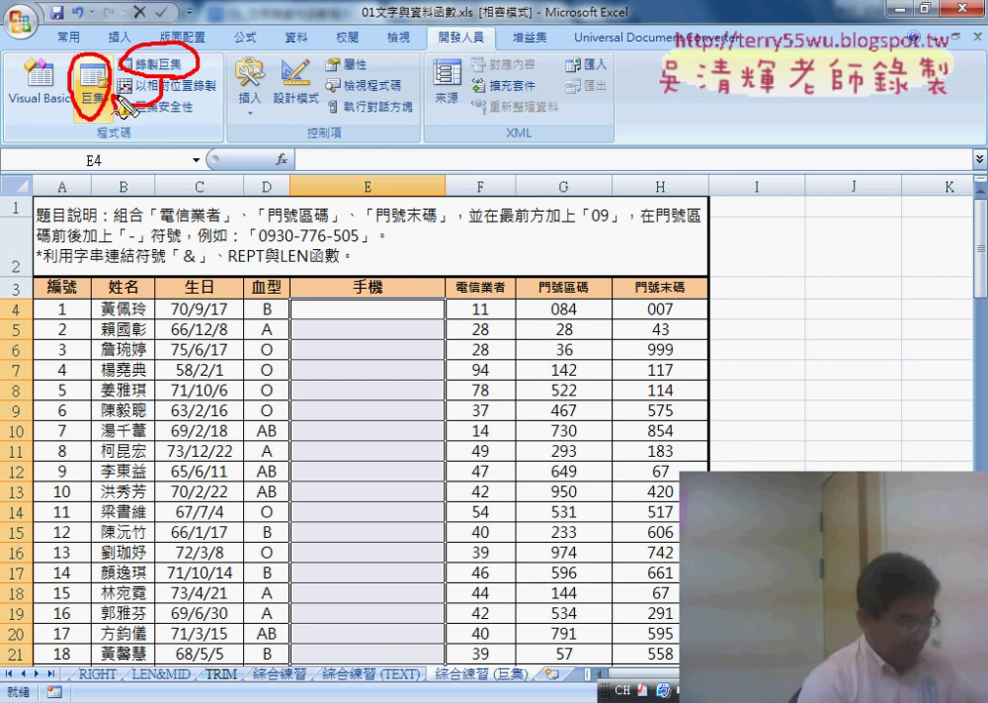
{"action": "key", "text": "Escape"}
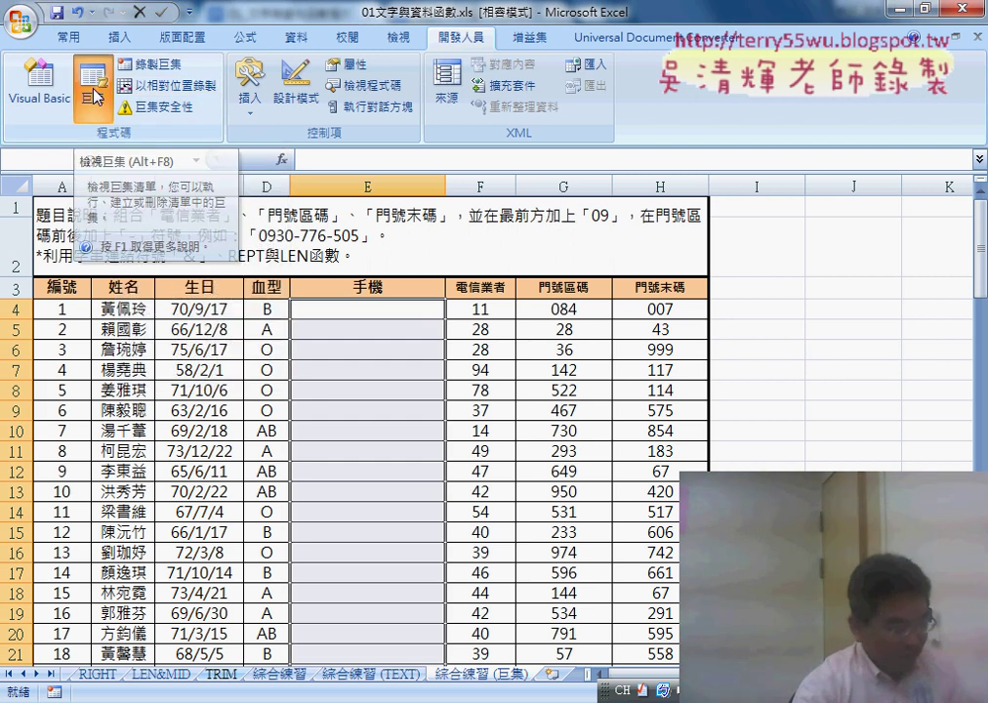
{"action": "left_click", "coordinate": [93, 95]}
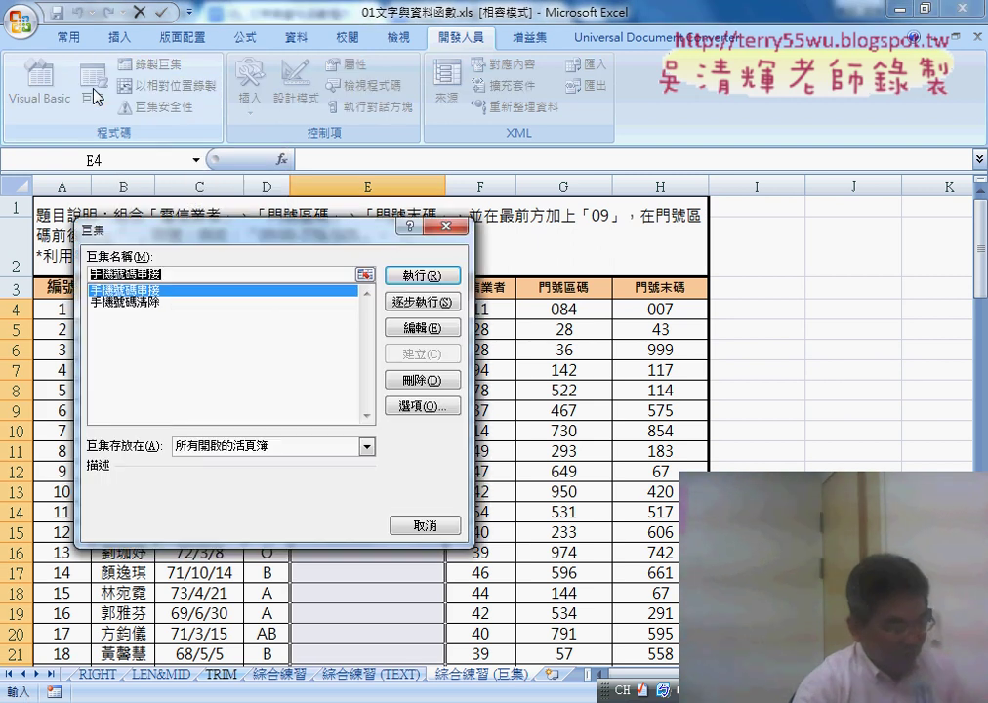
{"action": "left_click", "coordinate": [151, 303]}
{"action": "left_click", "coordinate": [152, 294]}
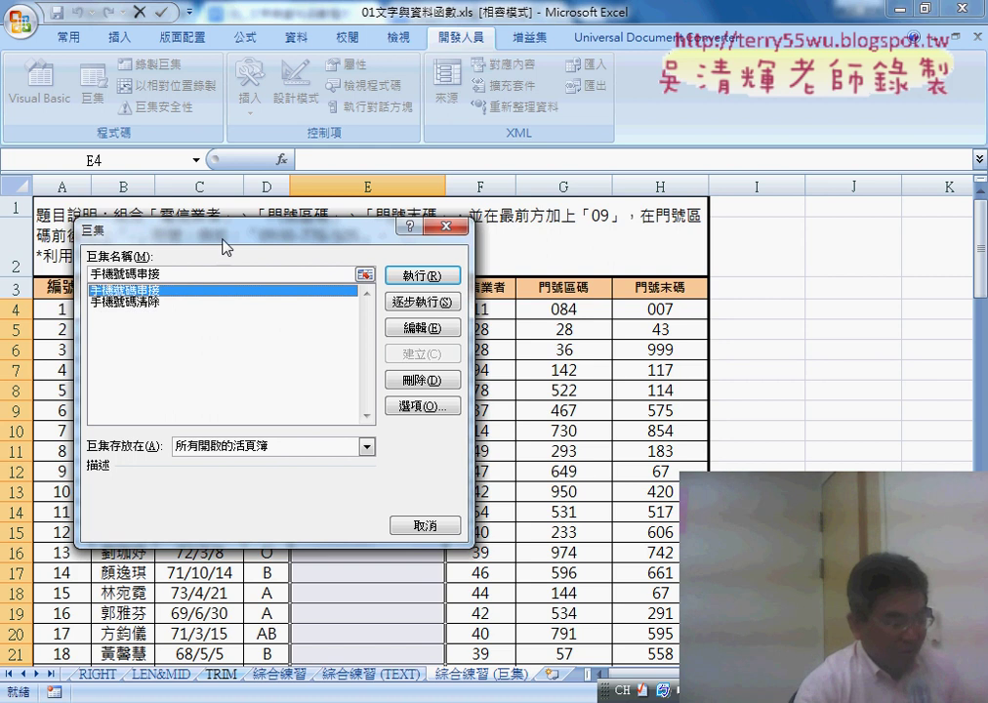
{"action": "left_click_drag", "start_coordinate": [225, 247], "coordinate": [680, 186]}
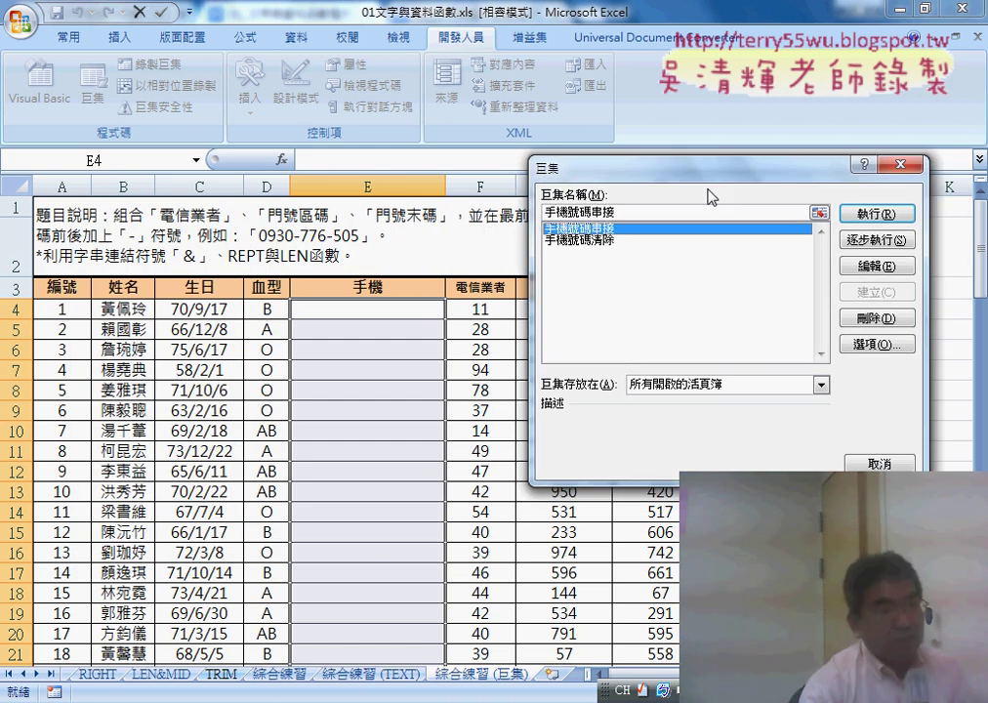
{"action": "left_click", "coordinate": [864, 217]}
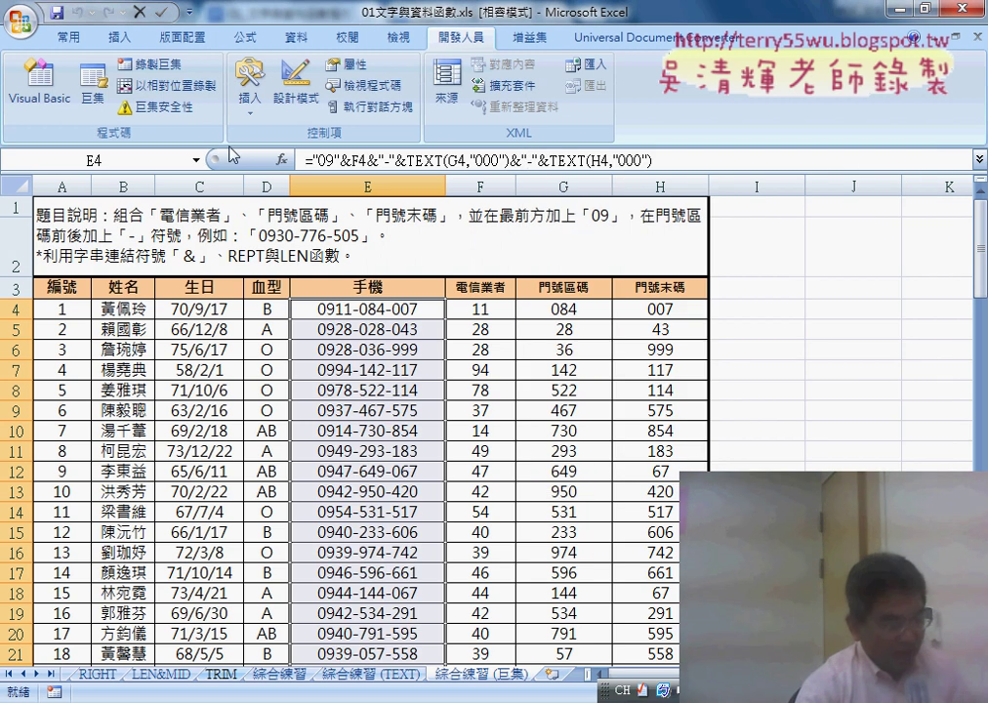
Step: Run 手機號碼清除 to clear column E, then open 手機號碼串接 for editing
{"action": "left_click", "coordinate": [92, 88]}
{"action": "left_click", "coordinate": [707, 243]}
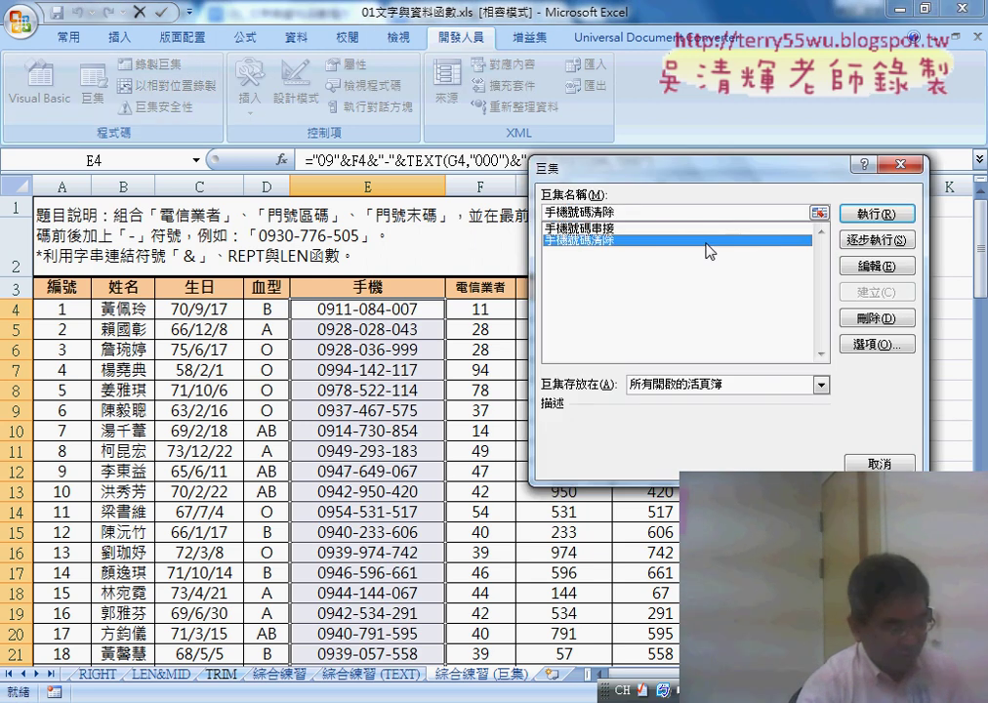
{"action": "left_click", "coordinate": [878, 213]}
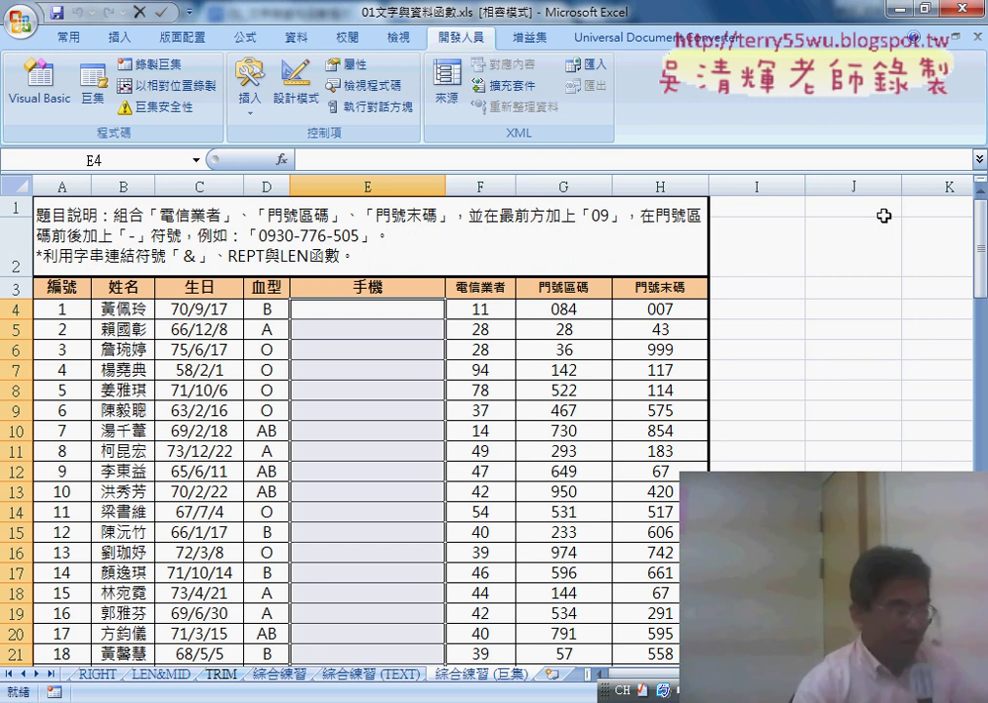
{"action": "left_click", "coordinate": [90, 96]}
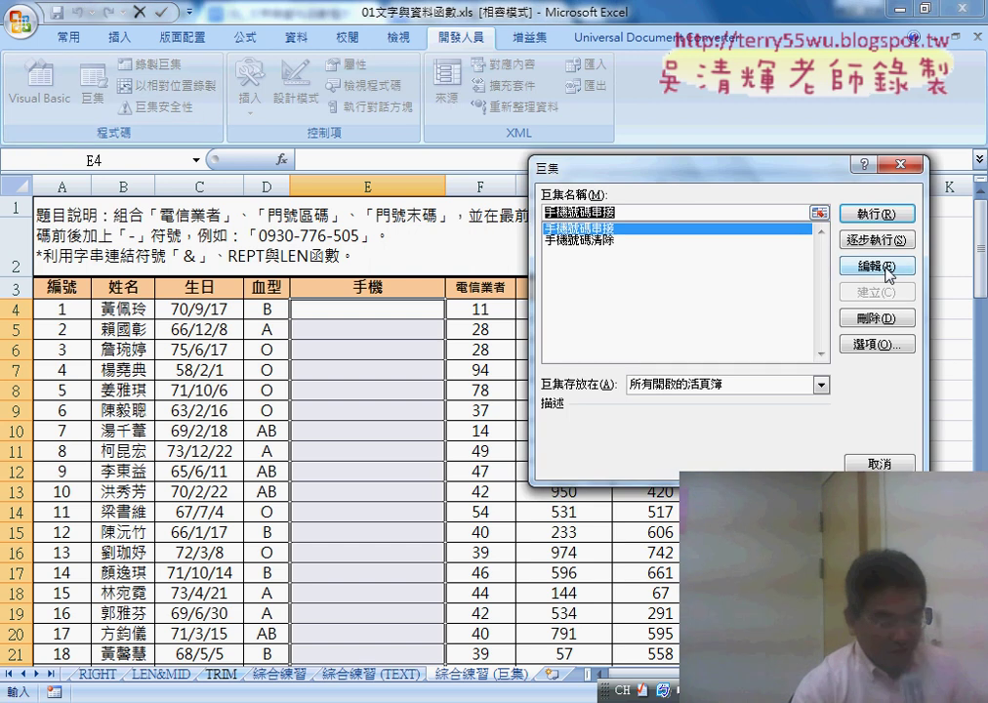
{"action": "left_click", "coordinate": [886, 272]}
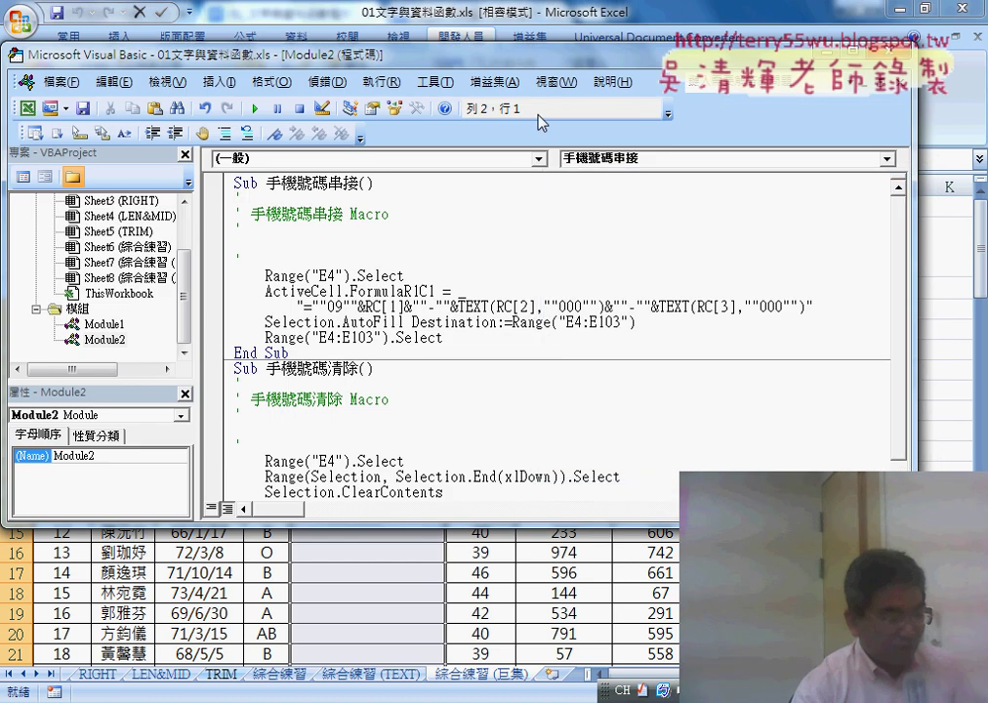
Step: Highlight the 手機號碼串接 procedure's name, End Sub line and recorded Range/AutoFill lines in Module2
{"action": "left_click_drag", "start_coordinate": [418, 58], "coordinate": [486, 59]}
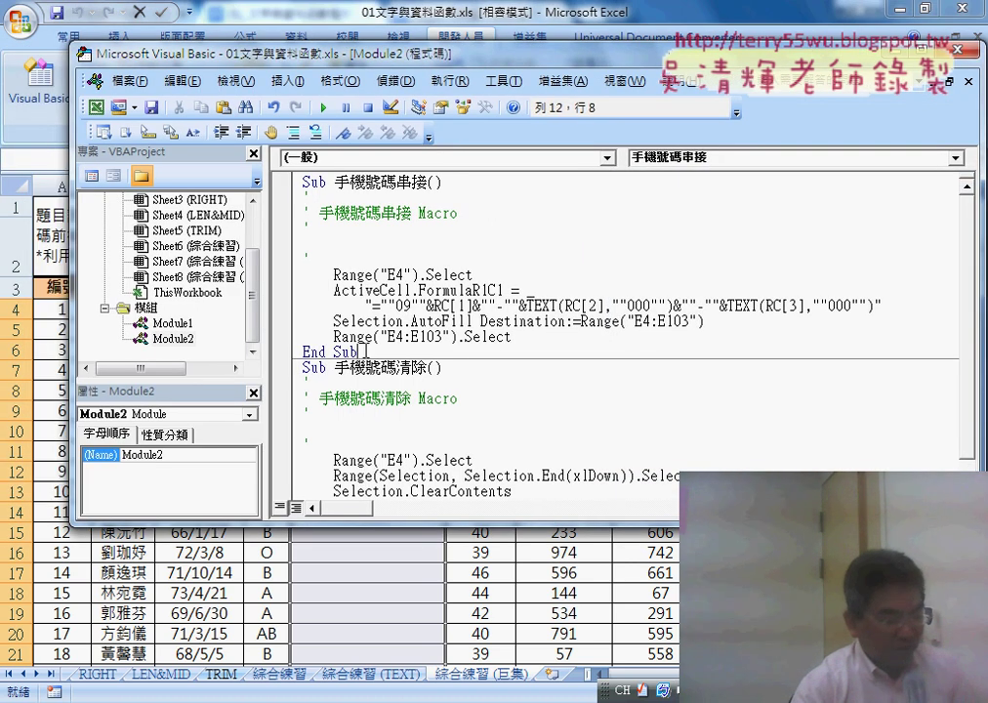
{"action": "left_click_drag", "start_coordinate": [359, 351], "coordinate": [302, 181]}
{"action": "scroll", "coordinate": [386, 272], "scroll_direction": "down", "scroll_amount": 1}
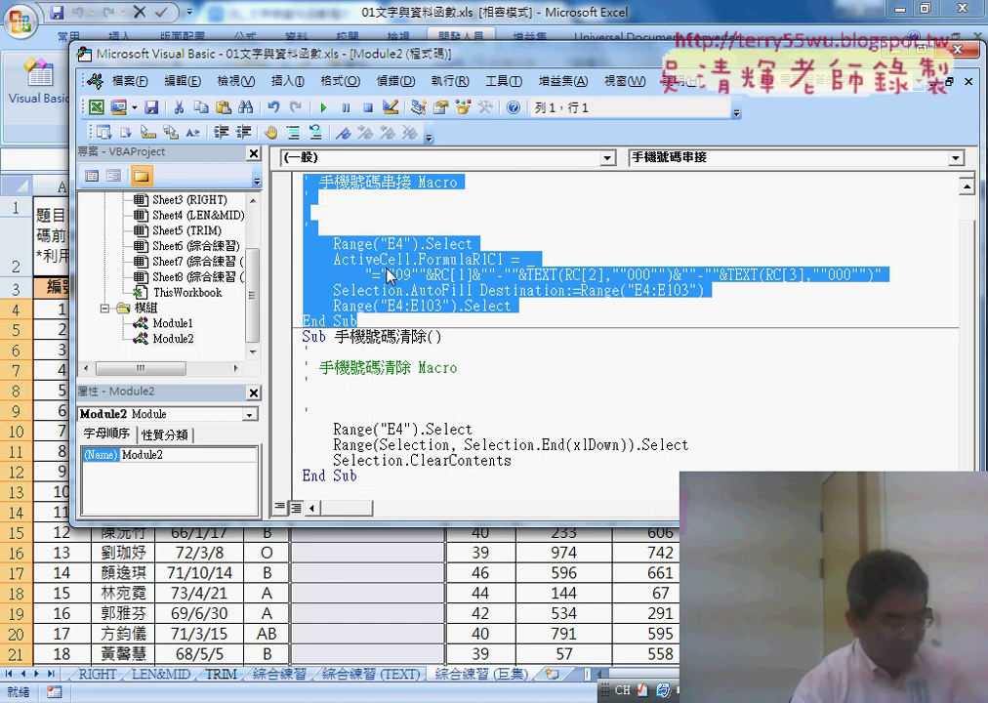
{"action": "left_click_drag", "start_coordinate": [360, 484], "coordinate": [303, 336]}
{"action": "scroll", "coordinate": [318, 340], "scroll_direction": "up", "scroll_amount": 1}
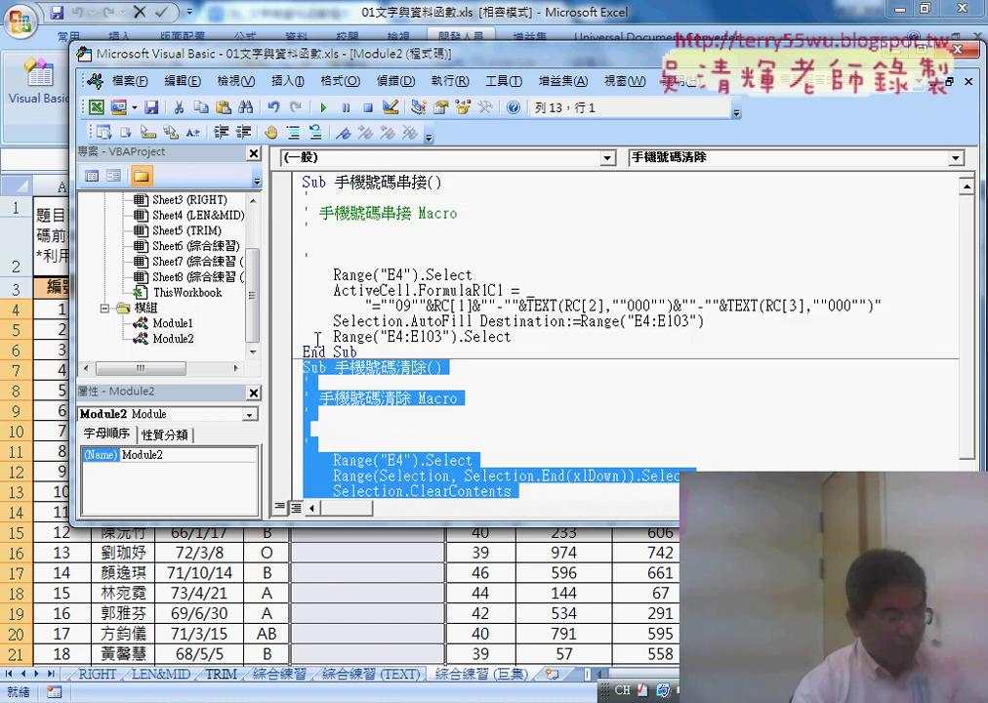
{"action": "mouse_move", "coordinate": [327, 183]}
{"action": "left_mouse_down"}
{"action": "mouse_move", "coordinate": [301, 183]}
{"action": "mouse_move", "coordinate": [411, 183]}
{"action": "left_mouse_up"}
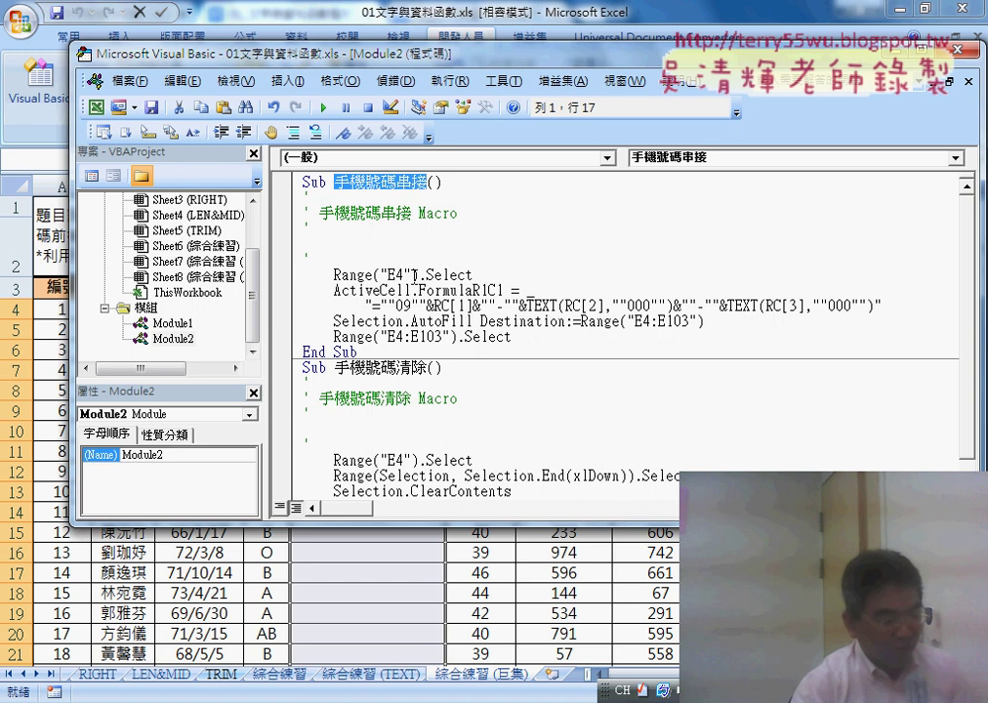
{"action": "left_click_drag", "start_coordinate": [358, 351], "coordinate": [305, 351]}
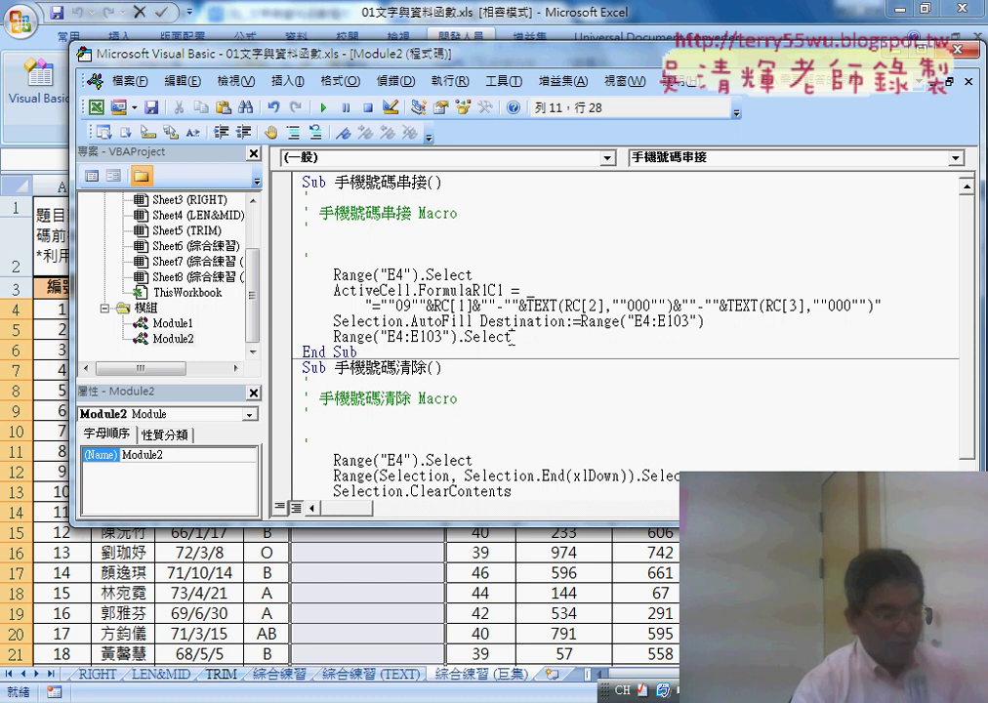
{"action": "left_click_drag", "start_coordinate": [511, 335], "coordinate": [293, 277]}
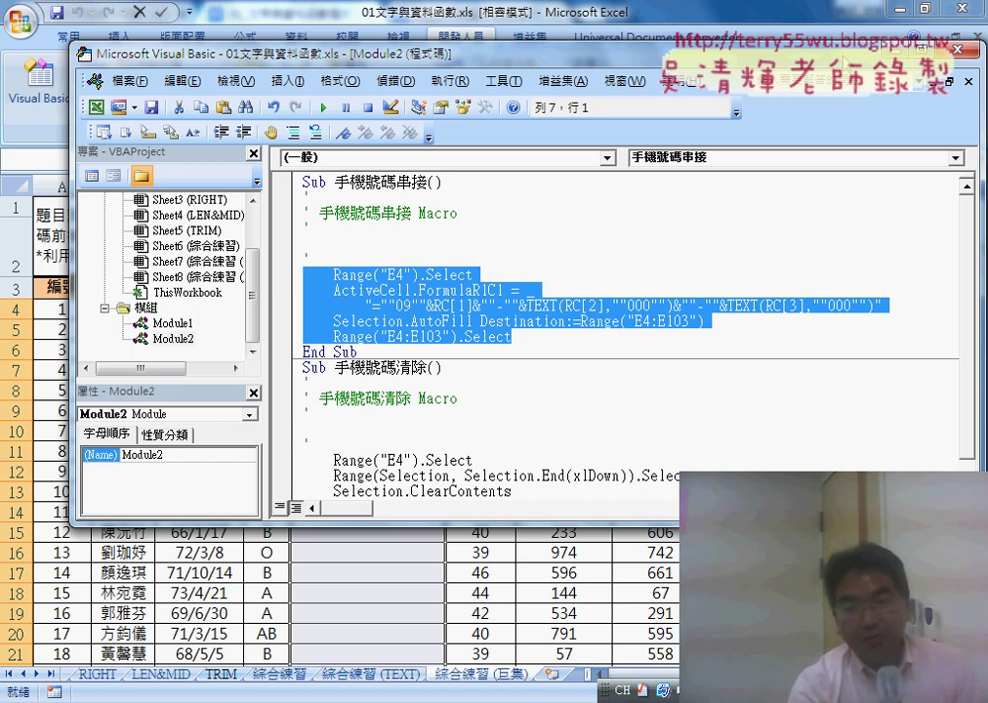
Step: Close the Visual Basic Editor, then view the recorded macros list under Developer > Macros and close it
{"action": "left_click", "coordinate": [757, 39]}
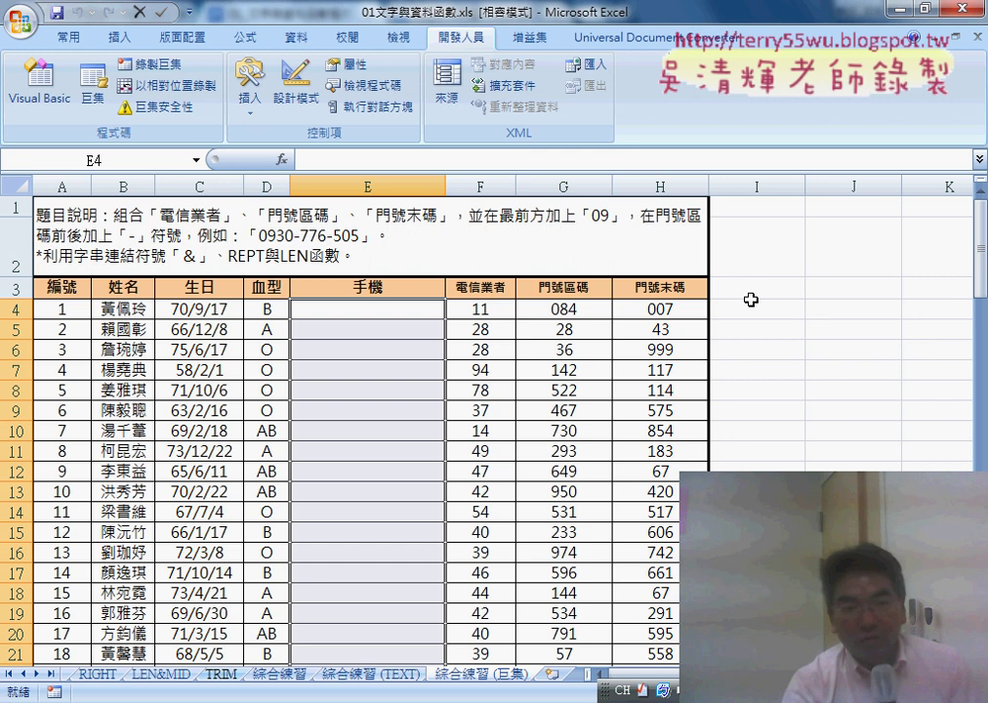
{"action": "left_click", "coordinate": [92, 94]}
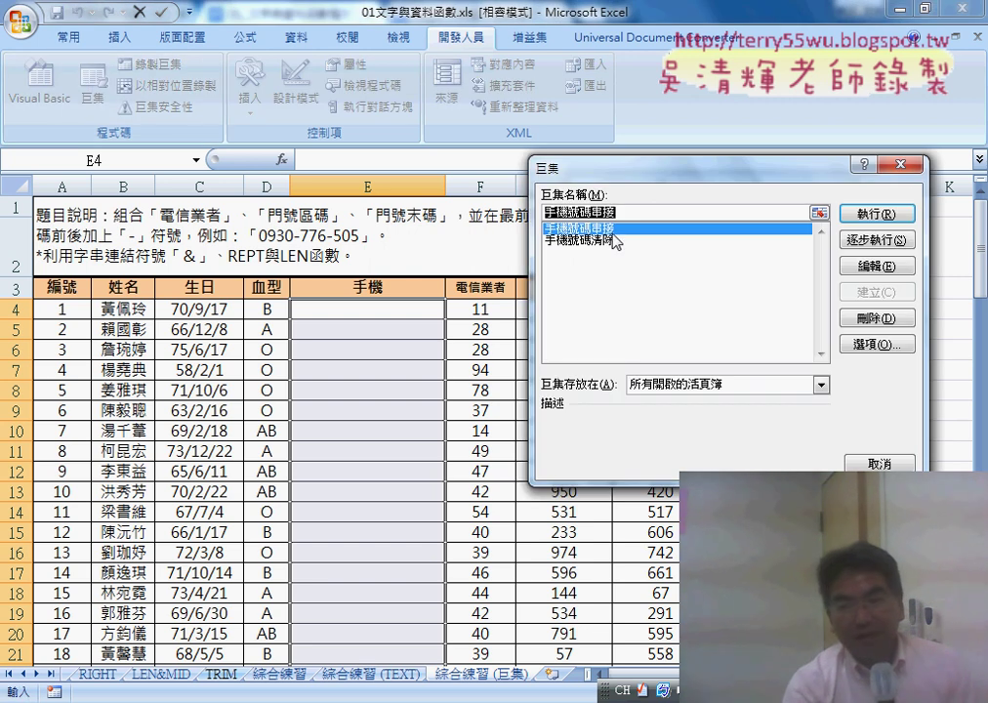
{"action": "left_click", "coordinate": [899, 164]}
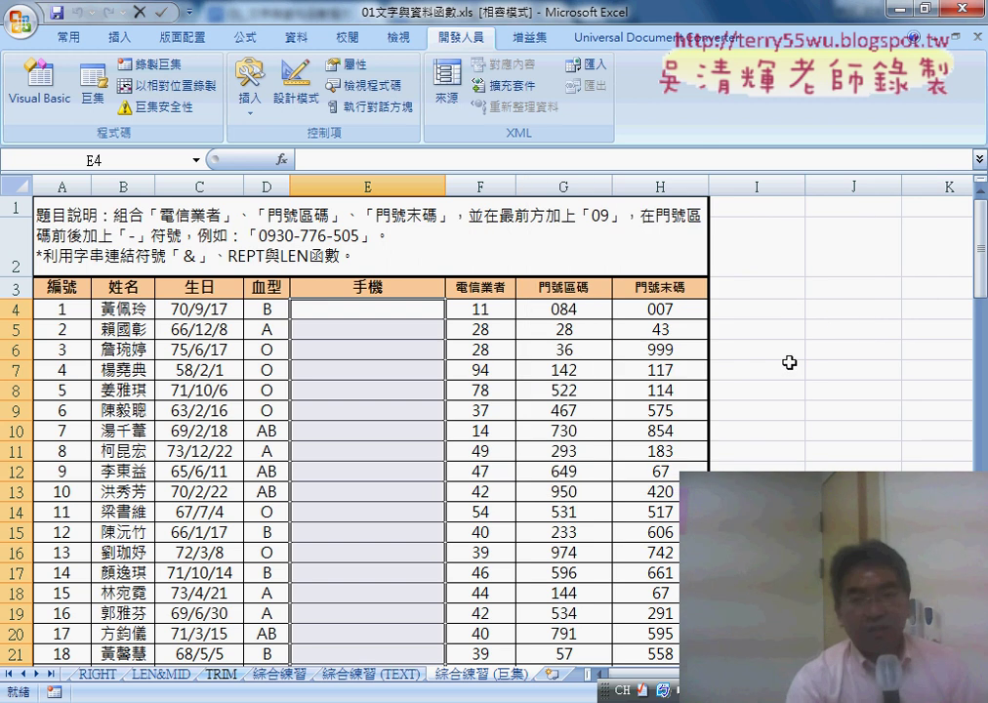
{"action": "left_click", "coordinate": [251, 103]}
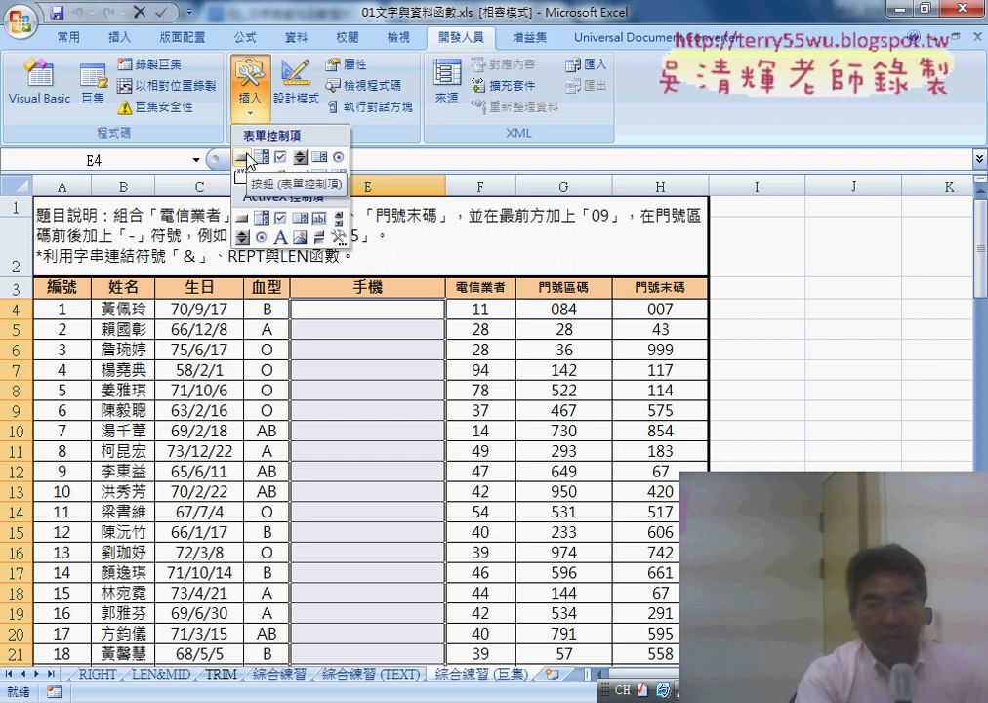
{"action": "left_click", "coordinate": [251, 98]}
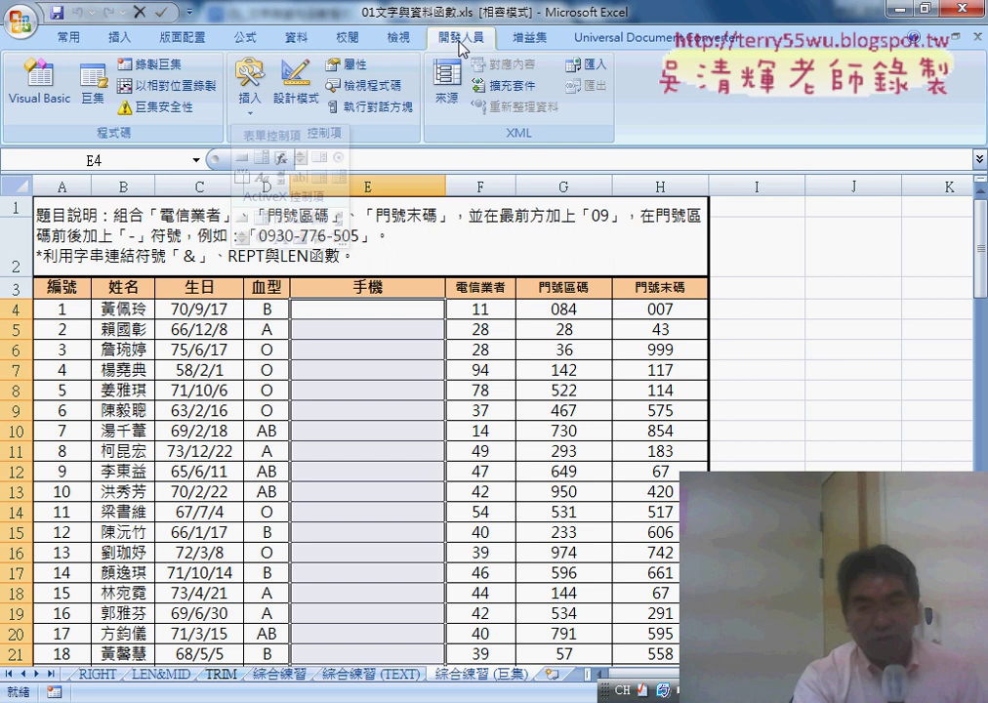